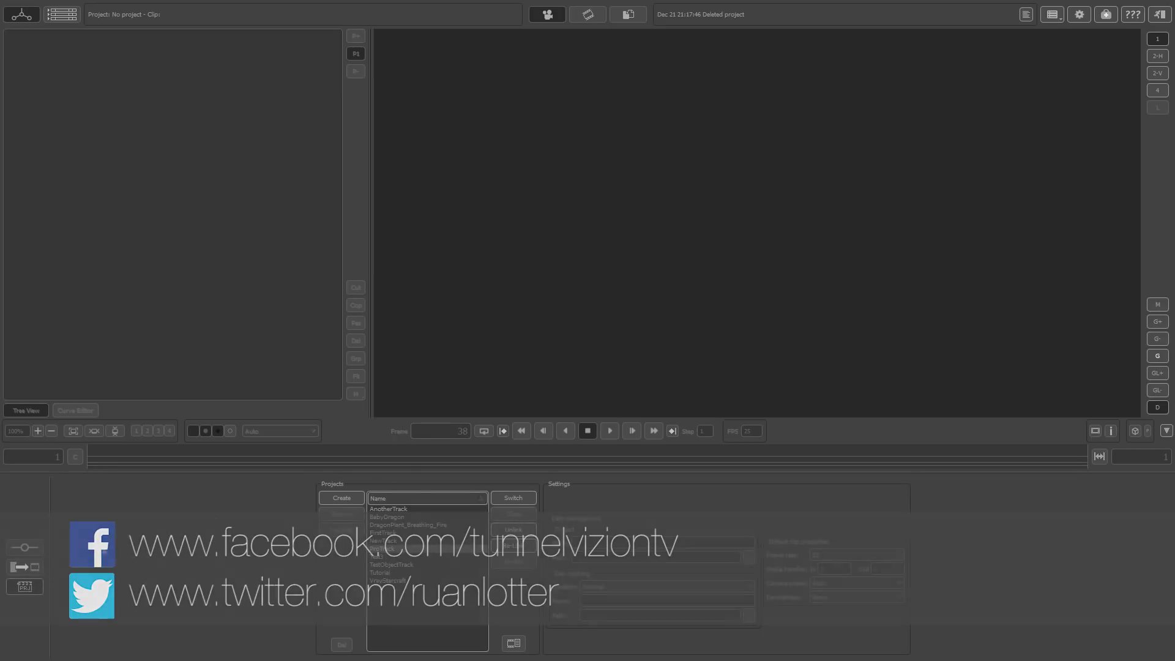
Create a new project named OT in the existing Tutorial - Object Tracking PFTrack path
left_click(343, 497)
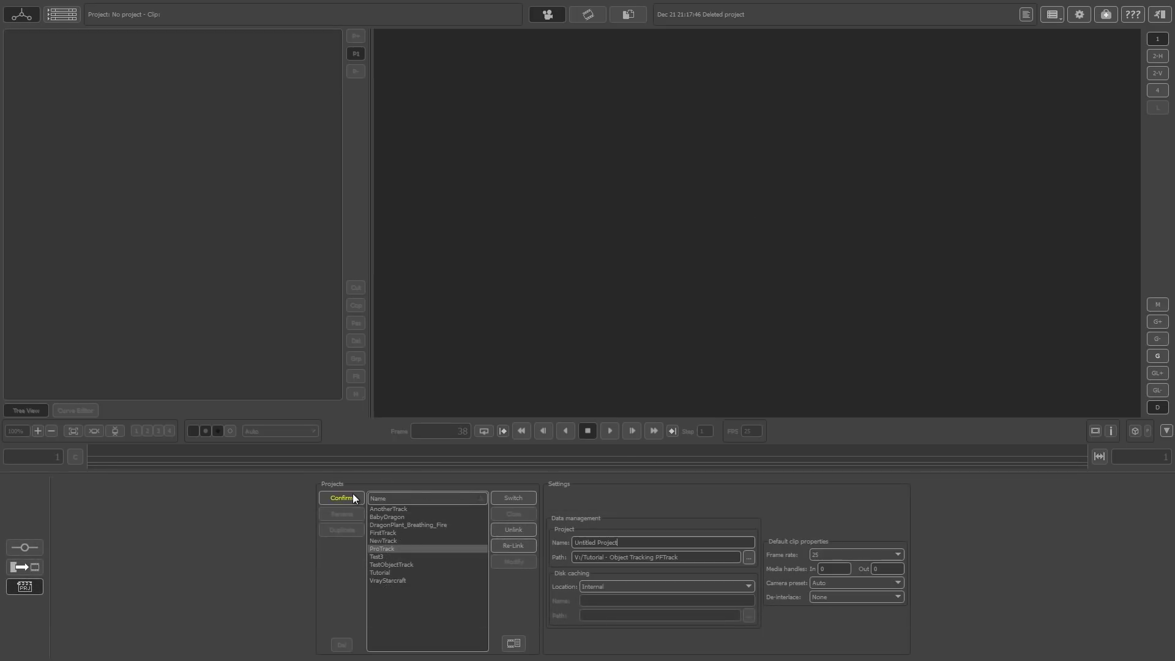
left_click_drag(633, 544, 542, 532)
type("OT")
left_click(341, 497)
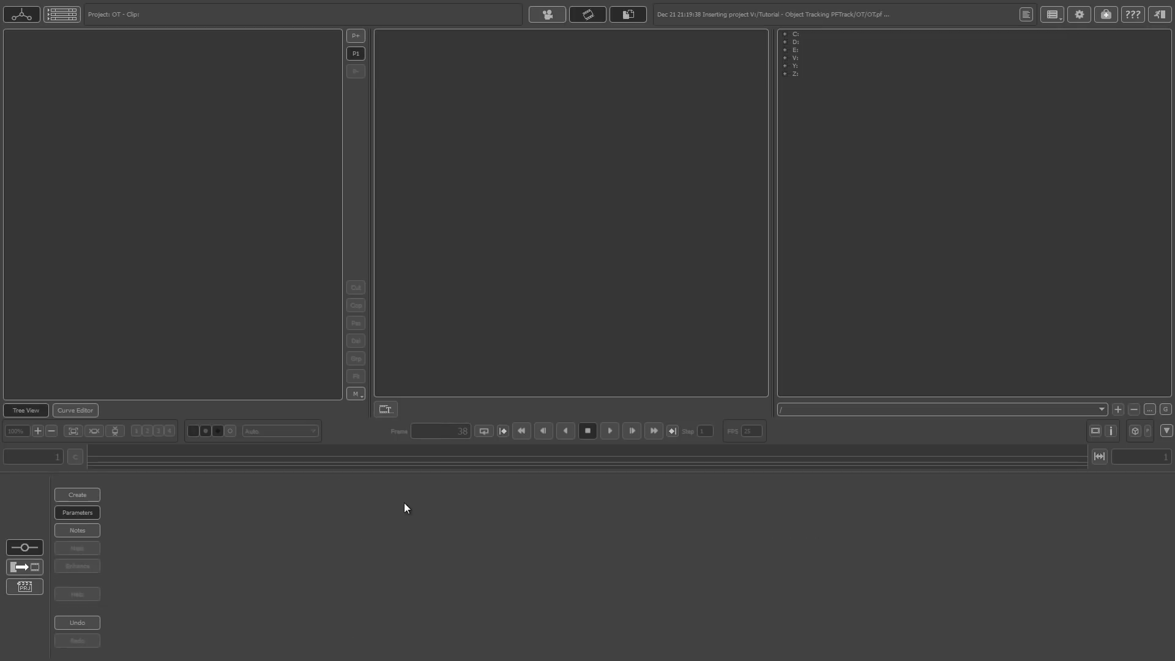
Import the footage named Clip from V:/Tutorial - Object Tracking PFTrack and place it as a node in the tree
double_click(794, 57)
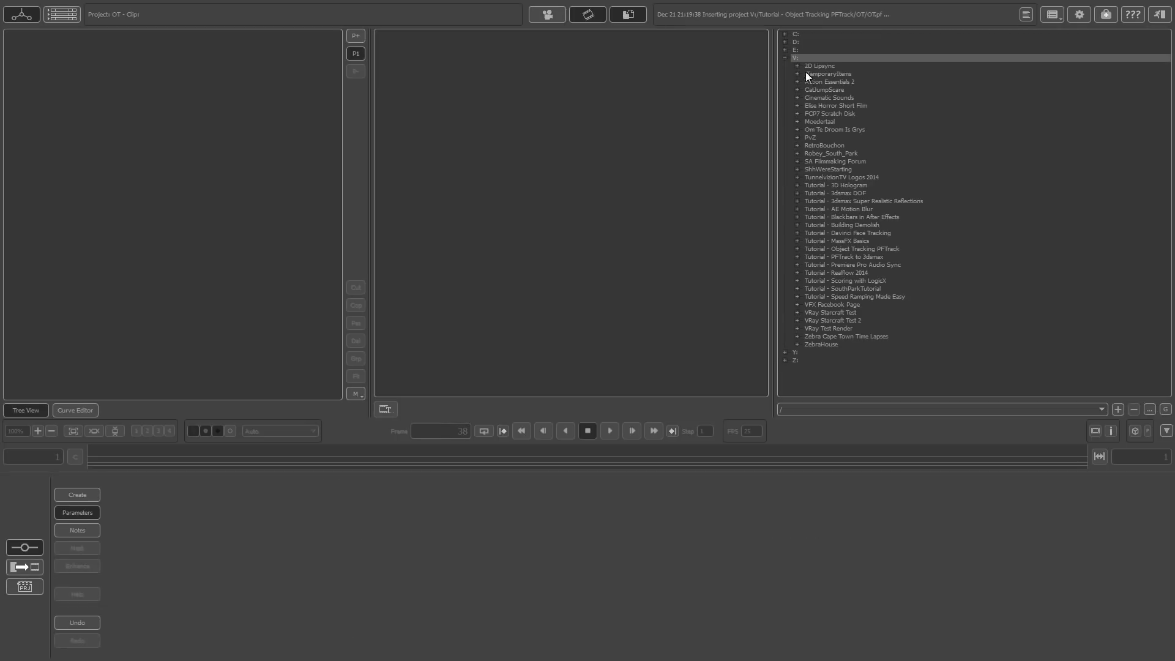
double_click(844, 248)
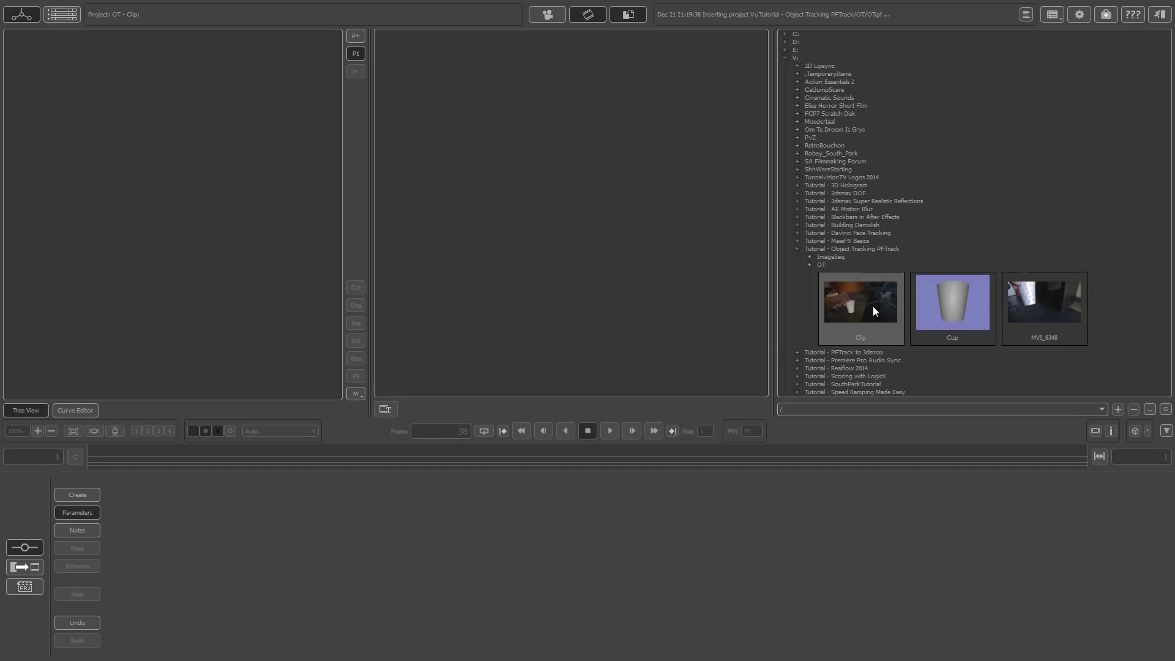
left_click_drag(872, 306, 586, 191)
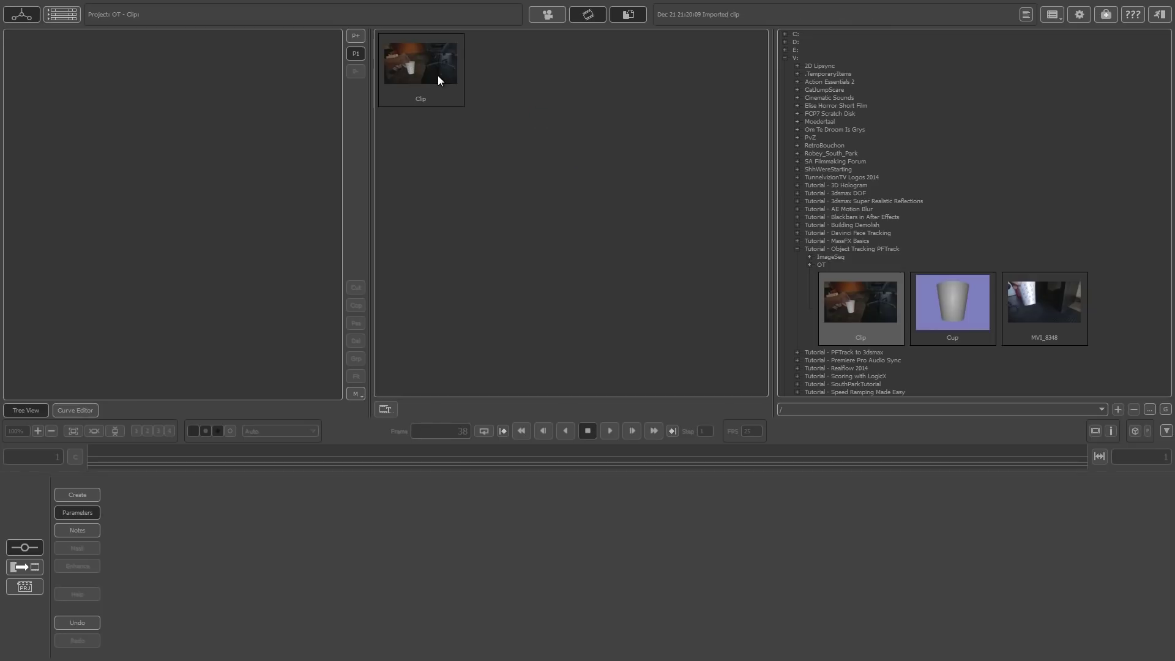
left_click_drag(427, 57, 104, 133)
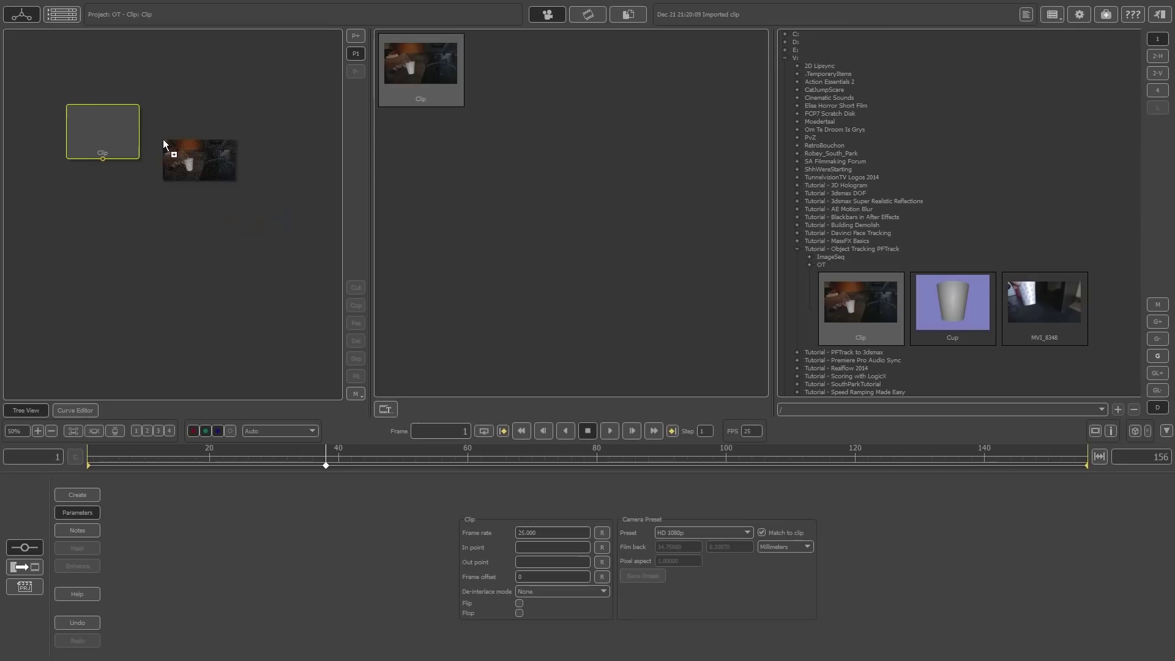
left_click_drag(131, 185, 131, 184)
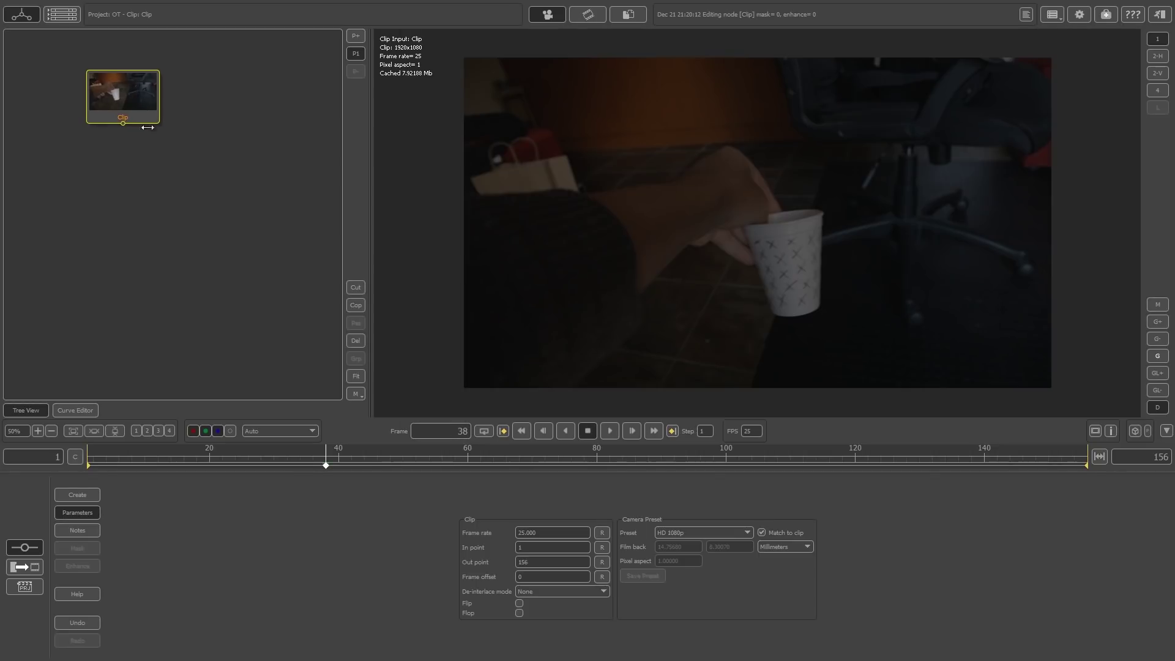
Preview the cup footage and attach an Image Manipulation node to the Clip node
left_click_drag(123, 457, 1074, 461)
left_click_drag(953, 455, 630, 461)
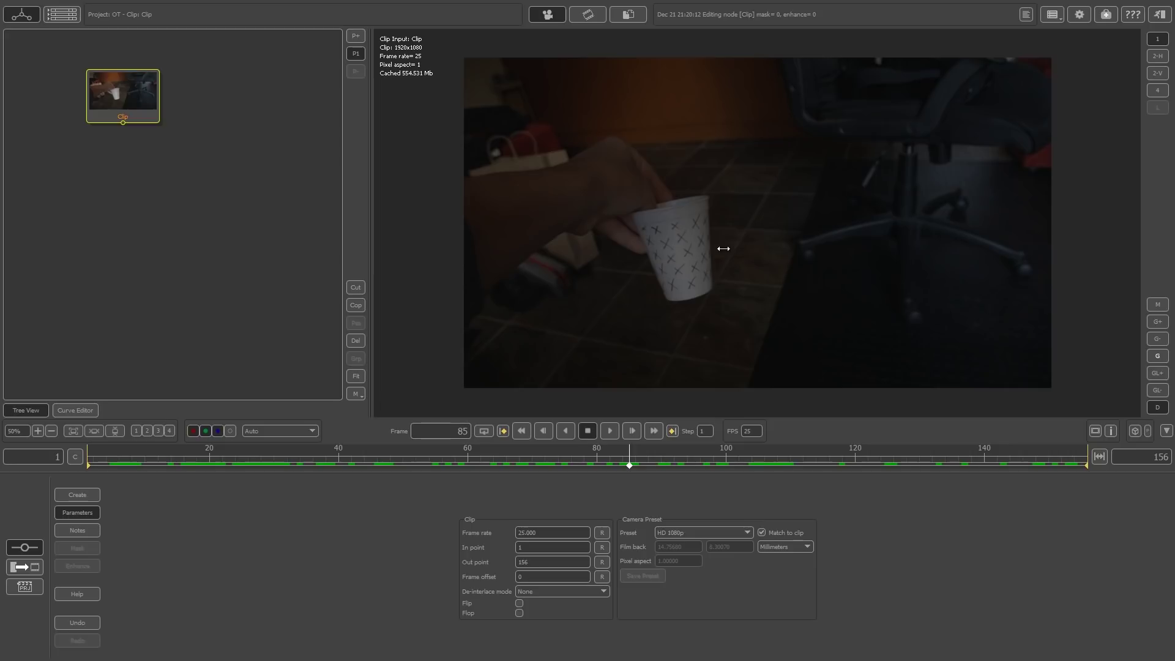
left_click_drag(629, 459, 377, 465)
right_click(122, 89)
left_click(111, 108)
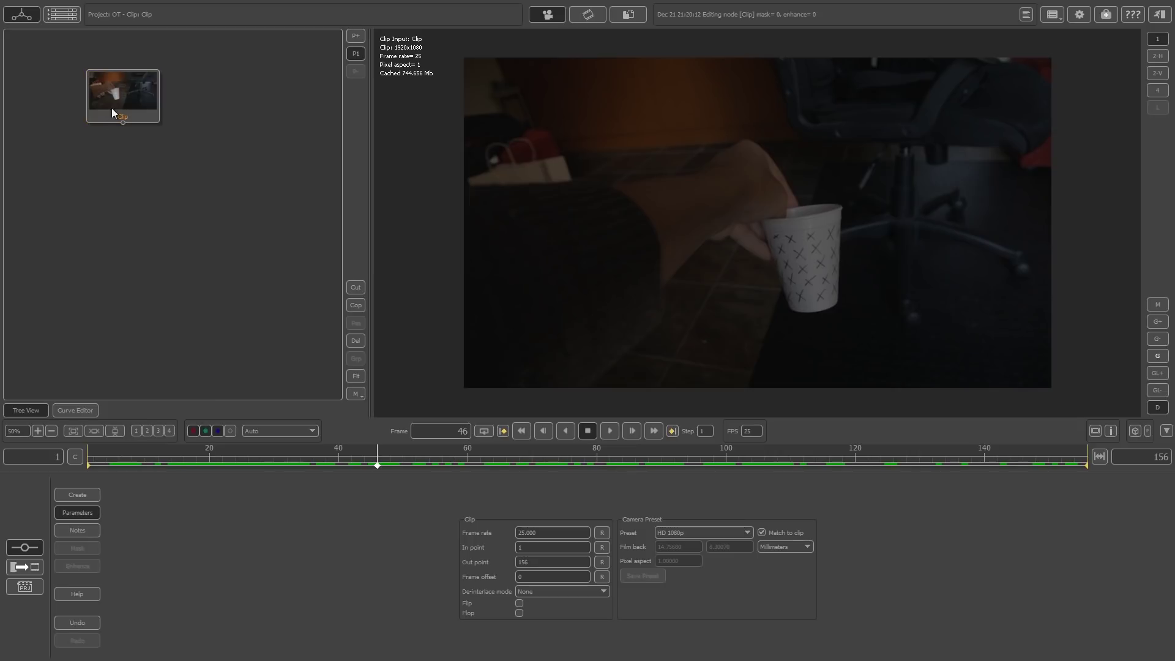
left_click_drag(116, 95, 153, 86)
right_click(153, 85)
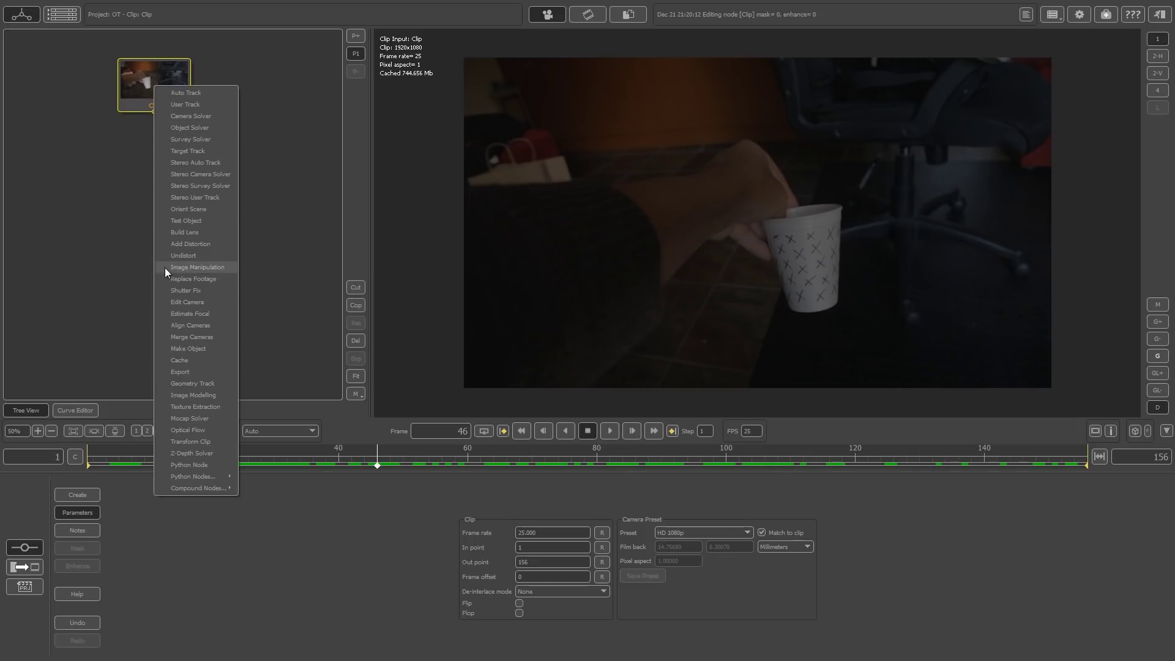
left_click(197, 267)
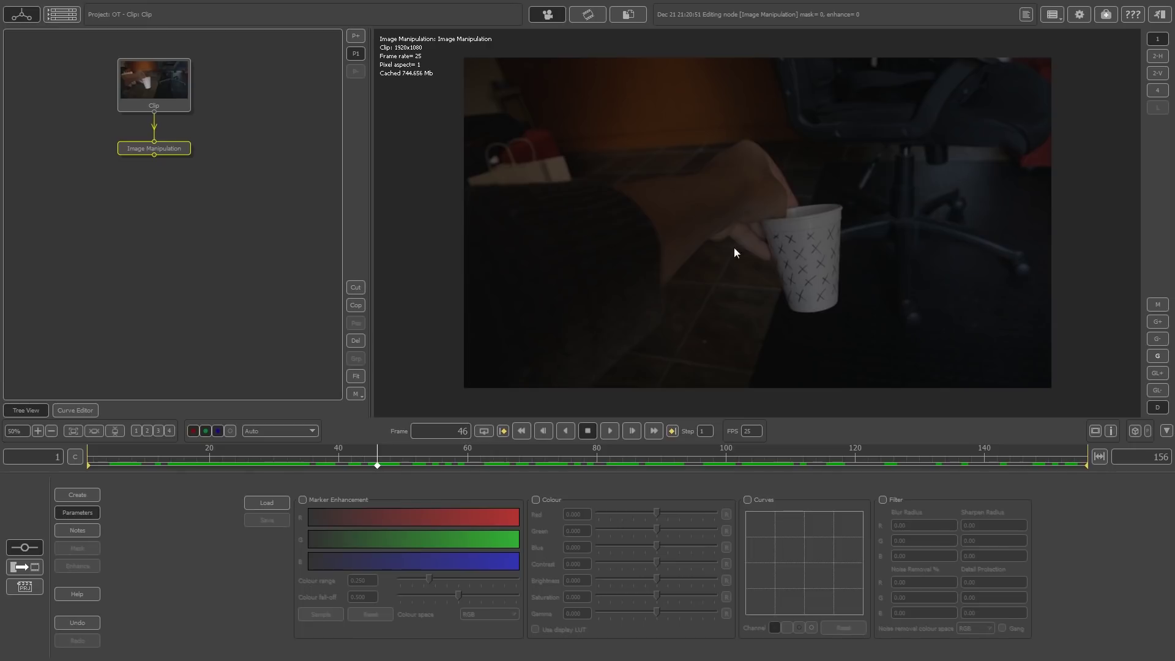
Enable Curves and shape a gentle S-curve to raise the footage contrast, with darker shadows and brighter highlights, checking it back to frame 1
left_click(748, 499)
left_click_drag(776, 586, 776, 592)
left_click_drag(822, 550, 820, 535)
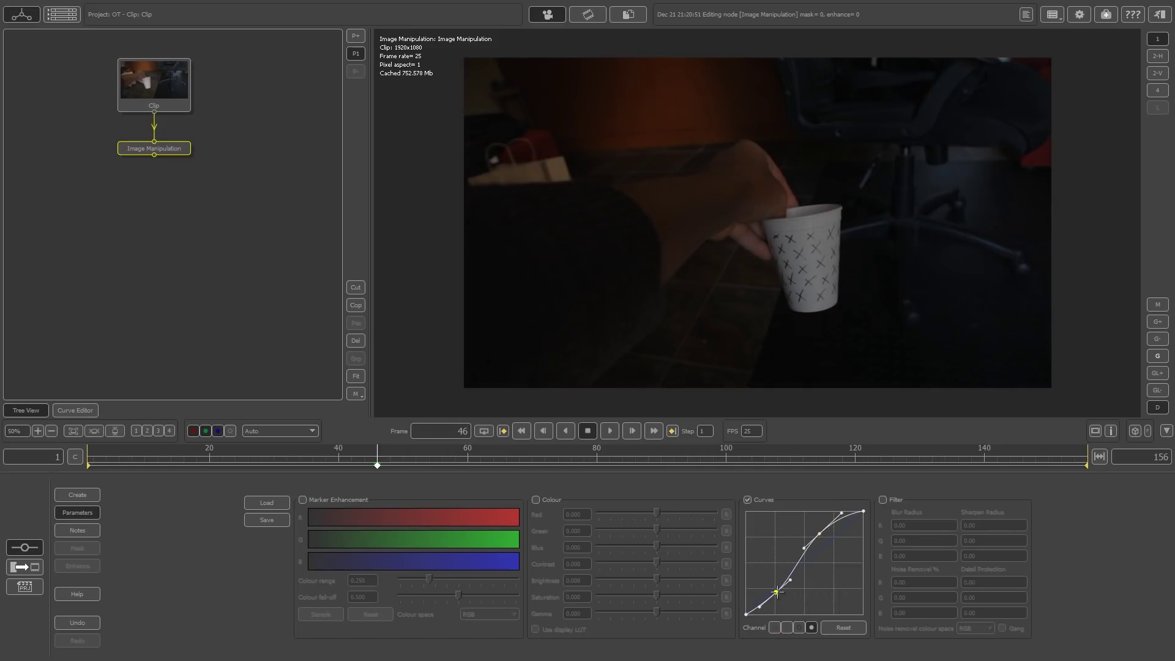
left_click_drag(776, 592, 777, 587)
left_click_drag(377, 465, 83, 466)
Attach an Edit Camera node to Image Manipulation and set its edit mode to Translate
right_click(153, 148)
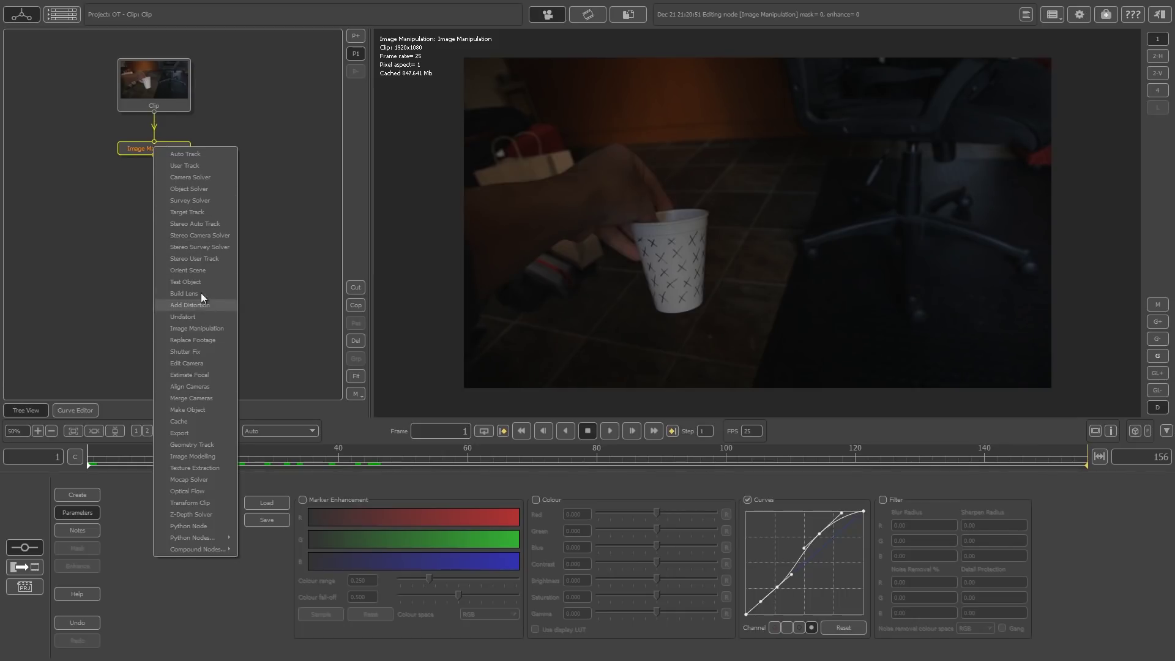
left_click(190, 363)
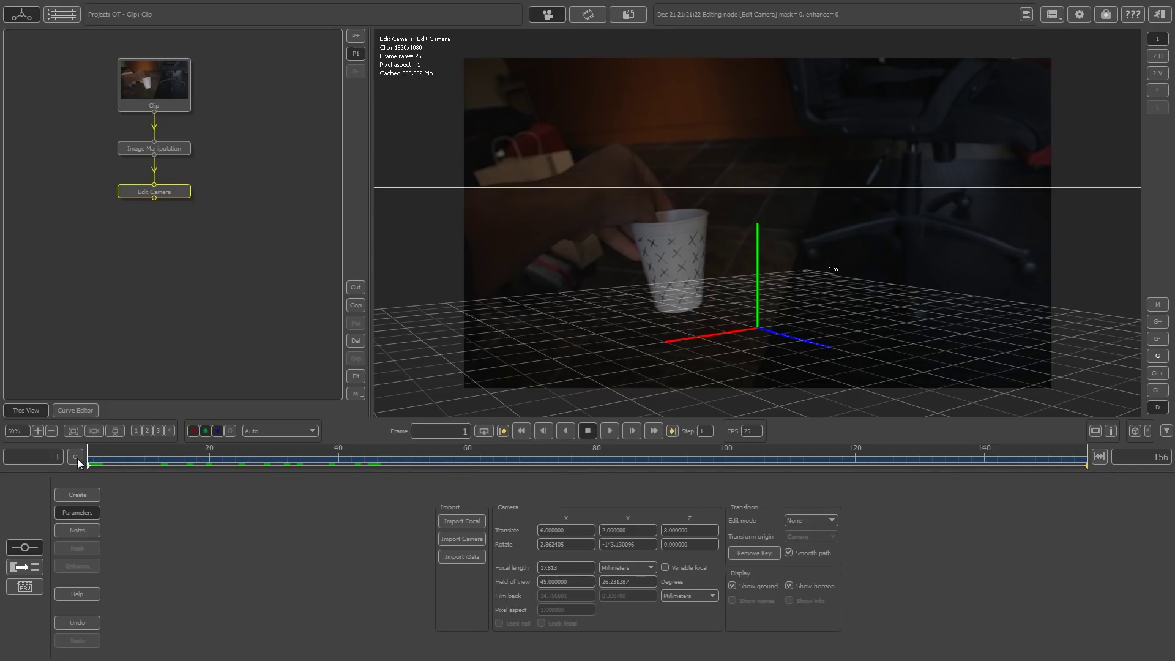
left_click(817, 521)
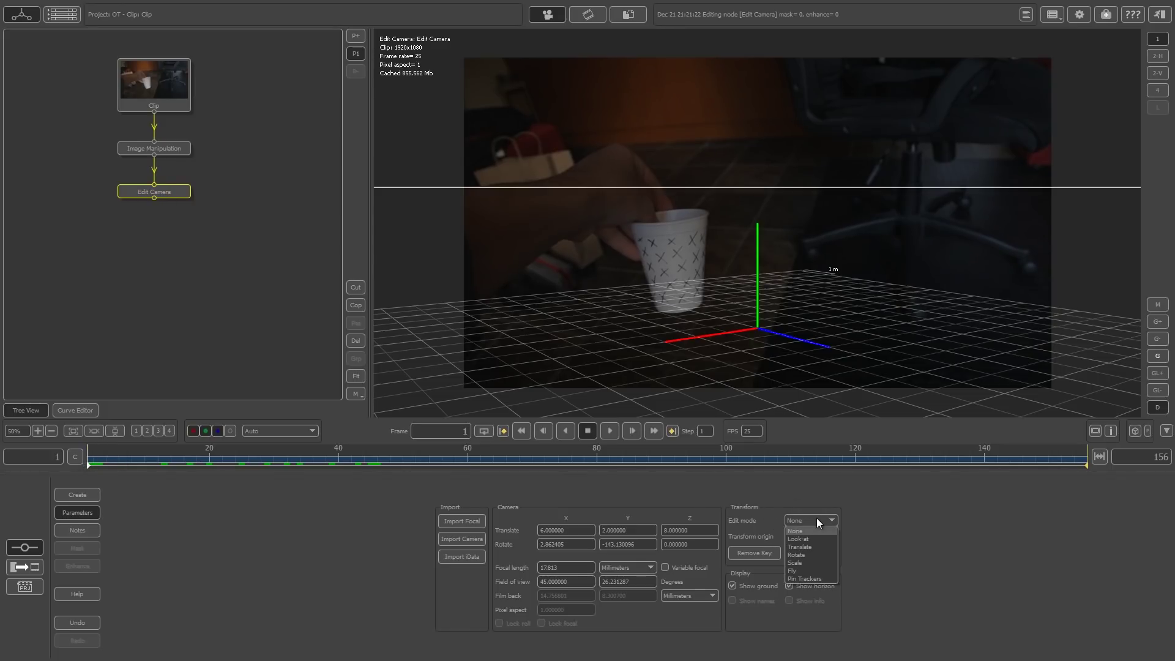
left_click(801, 546)
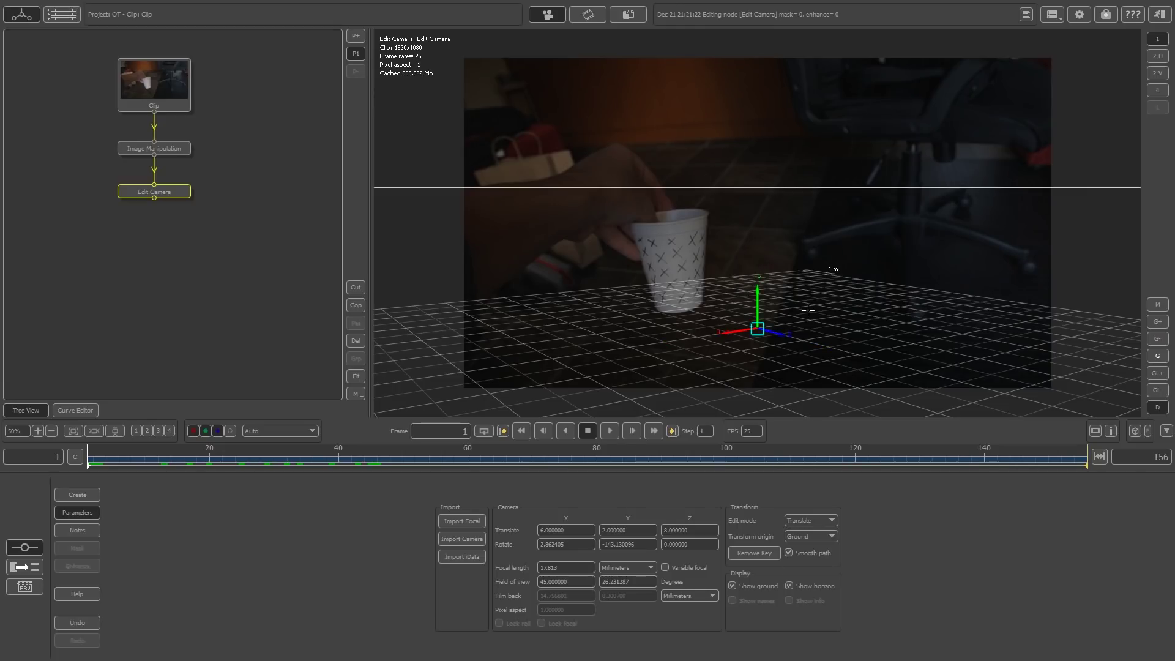
Rotate and move the ground plane so the grid lines up with the floor in the footage and its origin sits near the cup
key("r")
left_click_drag(774, 336, 777, 298)
left_click_drag(787, 352, 777, 355)
left_click_drag(753, 313, 785, 303)
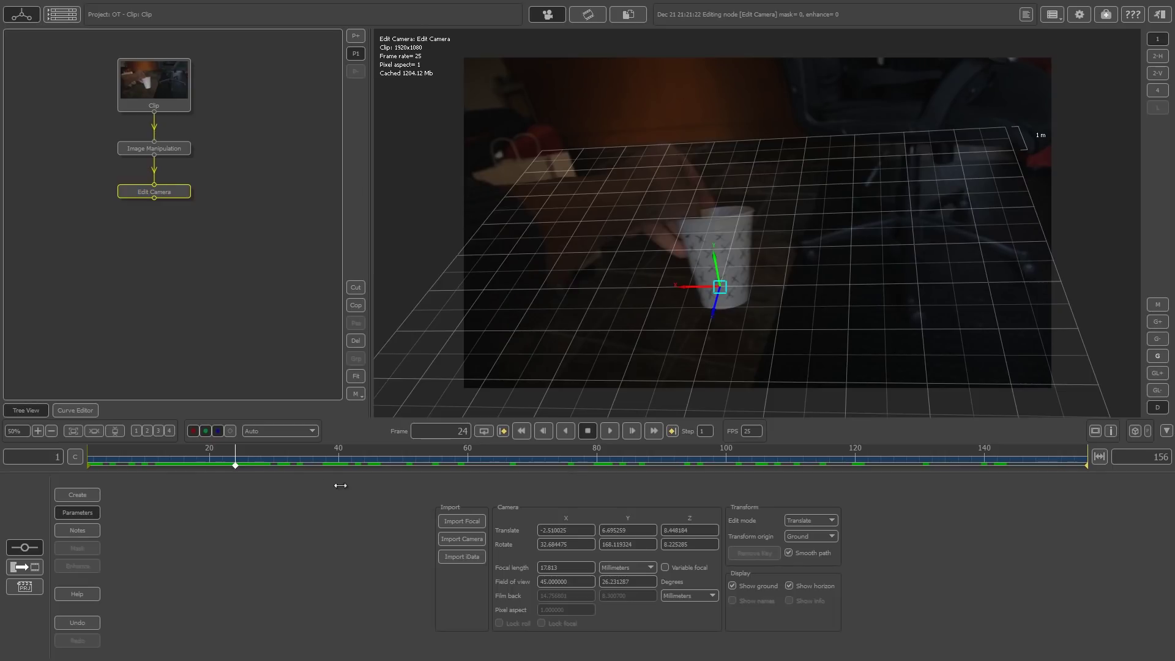
Go to frame 28 and attach a Geometry Track node to Edit Camera, placing it slightly offset below that node
mouse_move(233, 458)
left_mouse_down()
mouse_move(506, 456)
mouse_move(216, 455)
mouse_move(404, 458)
mouse_move(225, 456)
mouse_move(306, 456)
mouse_move(255, 457)
left_mouse_up()
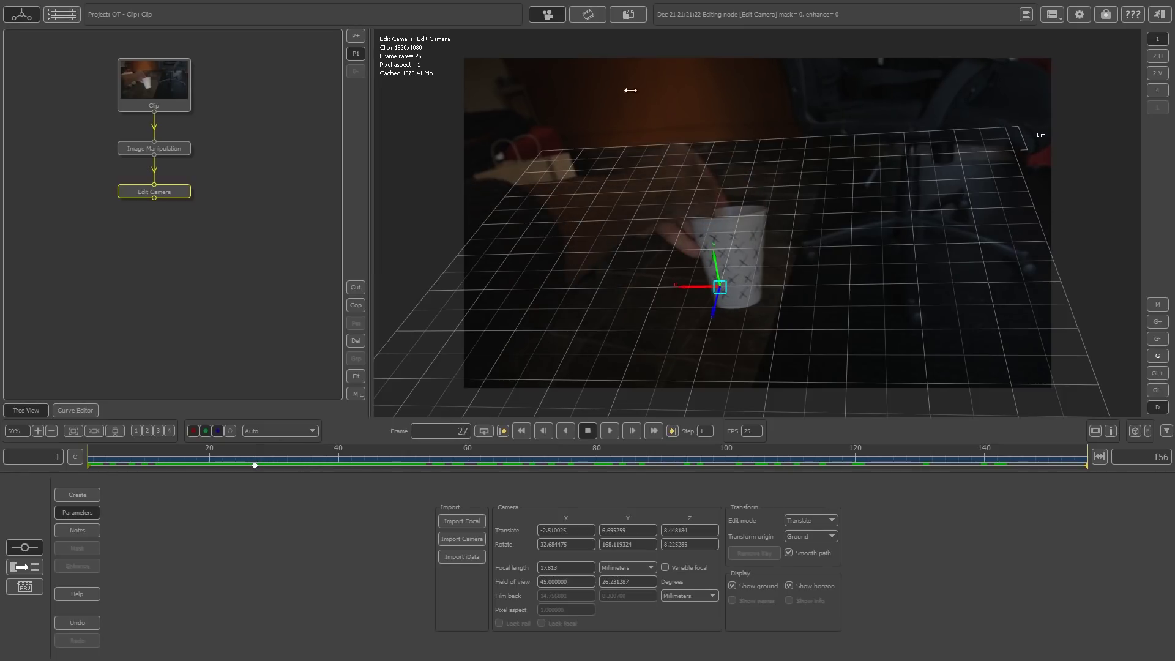
left_click(429, 454)
left_click_drag(430, 453, 290, 465)
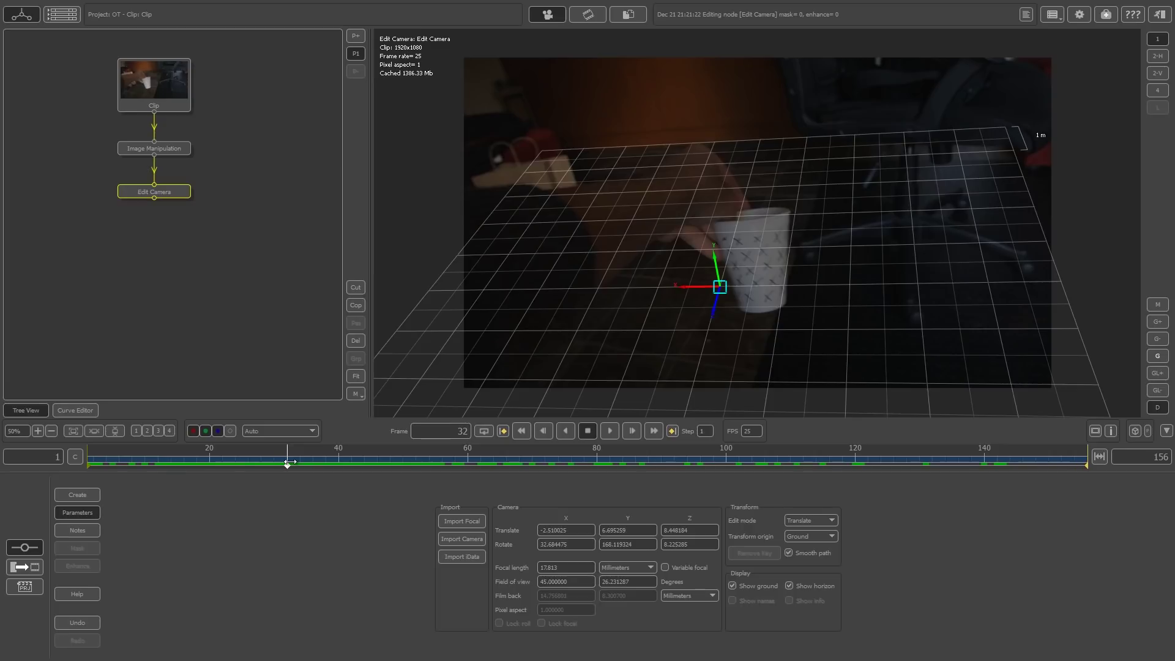
left_click_drag(288, 462, 261, 462)
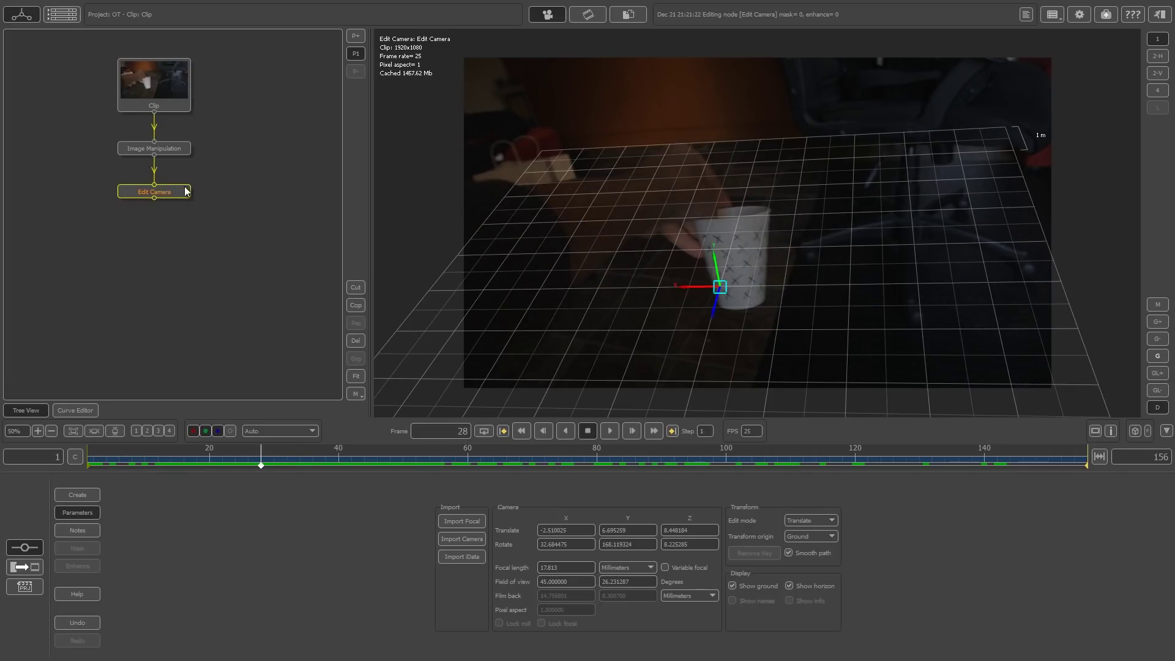
right_click(152, 191)
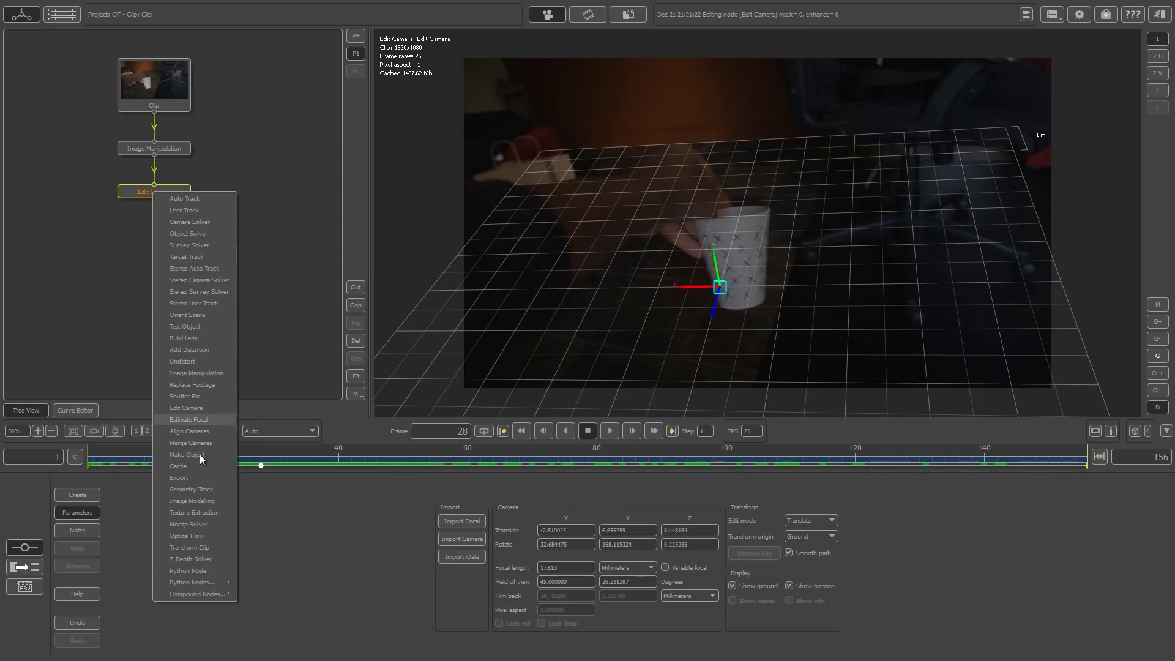
left_click(185, 489)
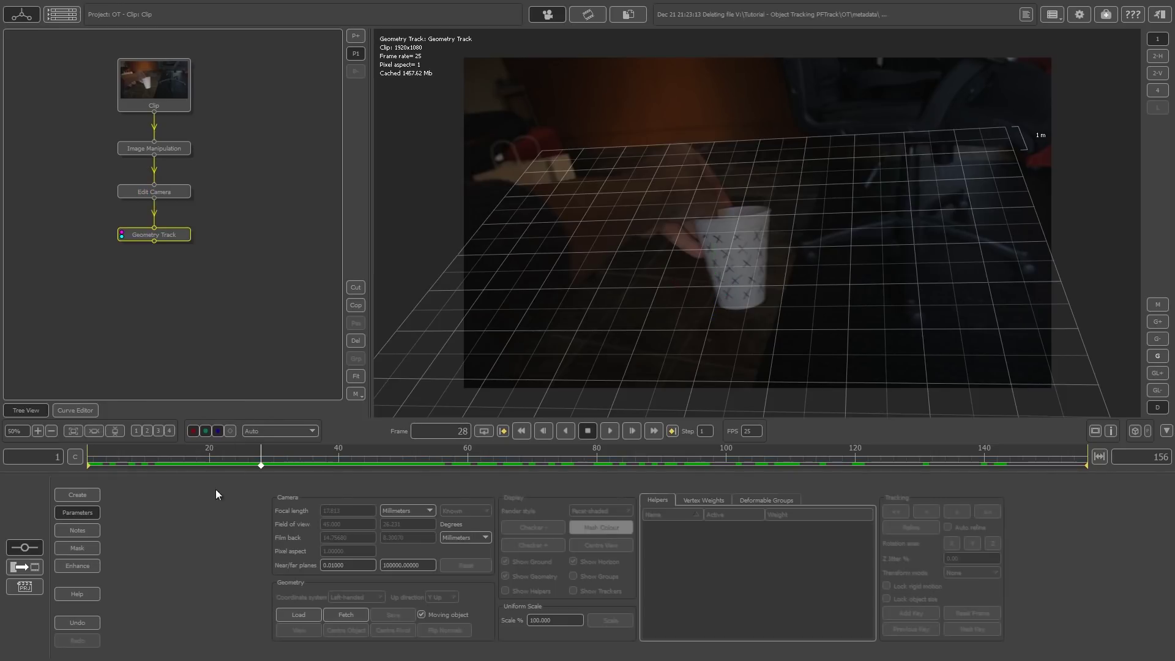
left_click_drag(161, 238, 189, 237)
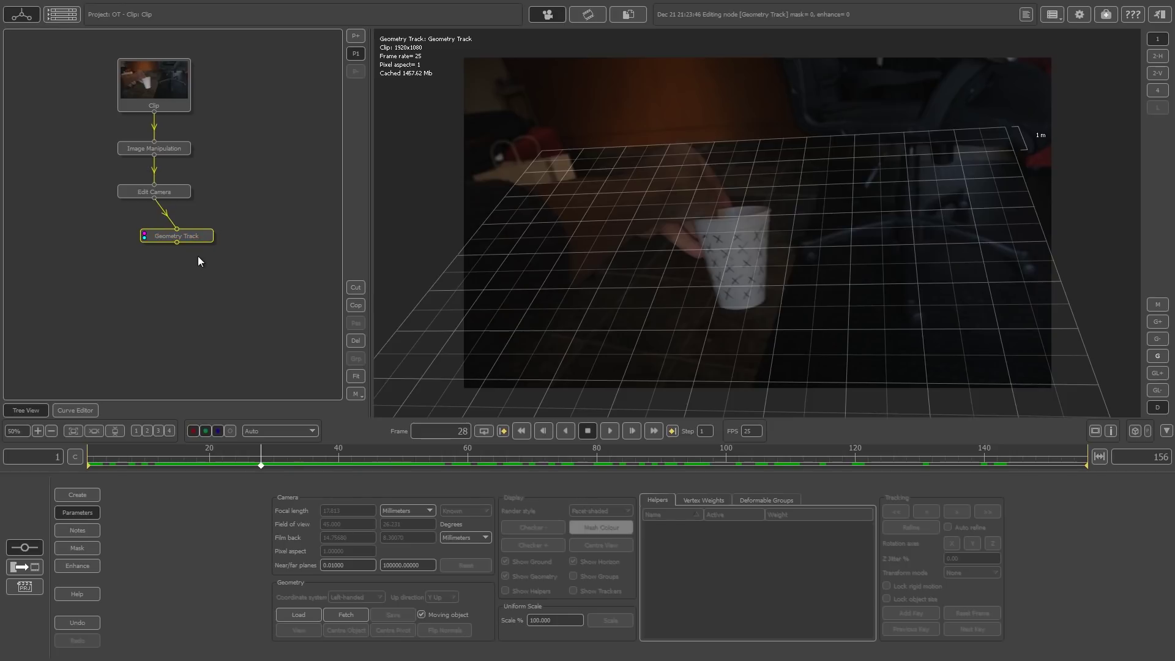
left_click_drag(188, 239, 179, 236)
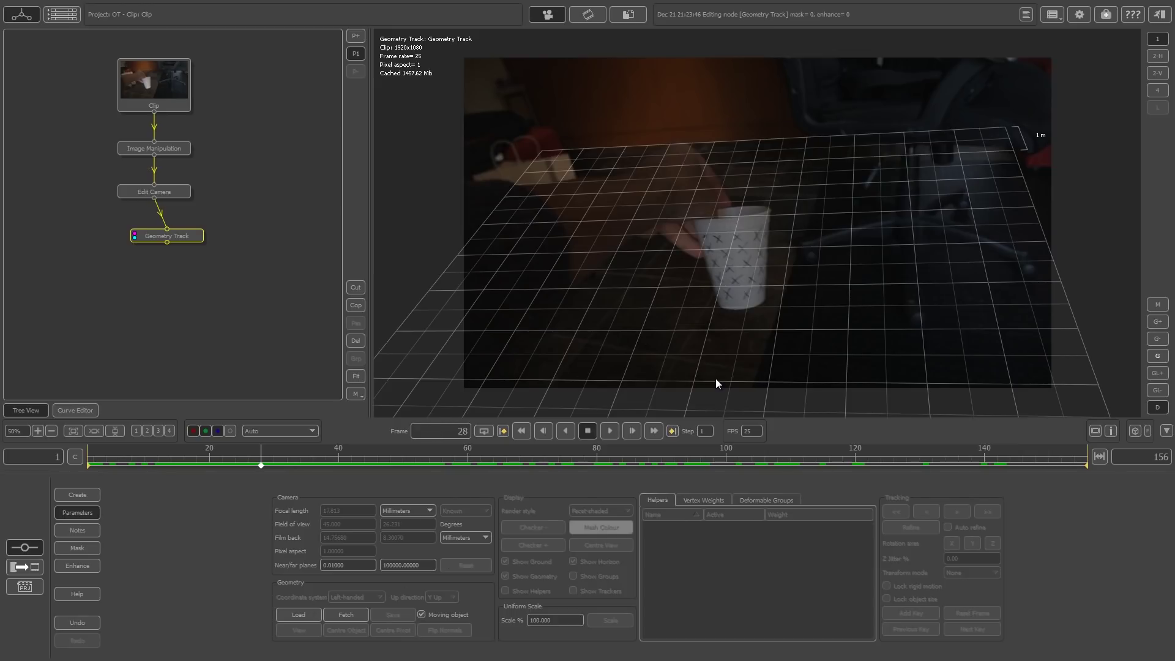
Load Cup.obj as the tracking geometry, declining the pre-defined groups for deformable geometry tracking
left_click(303, 614)
left_click_drag(537, 195, 491, 163)
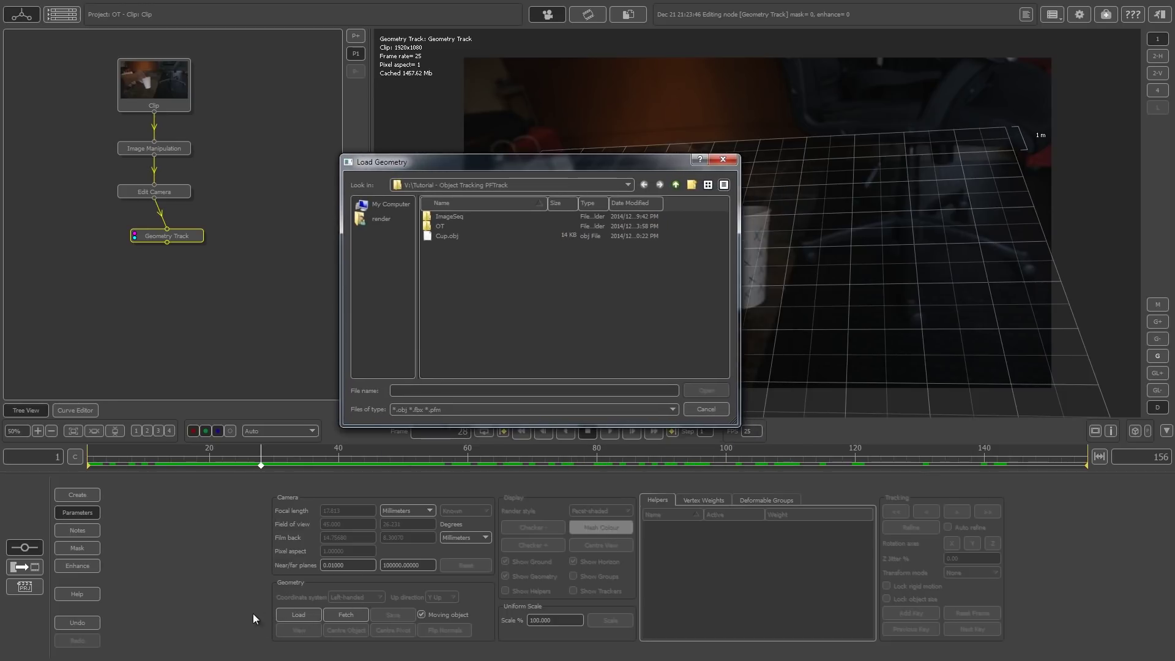
left_click(445, 236)
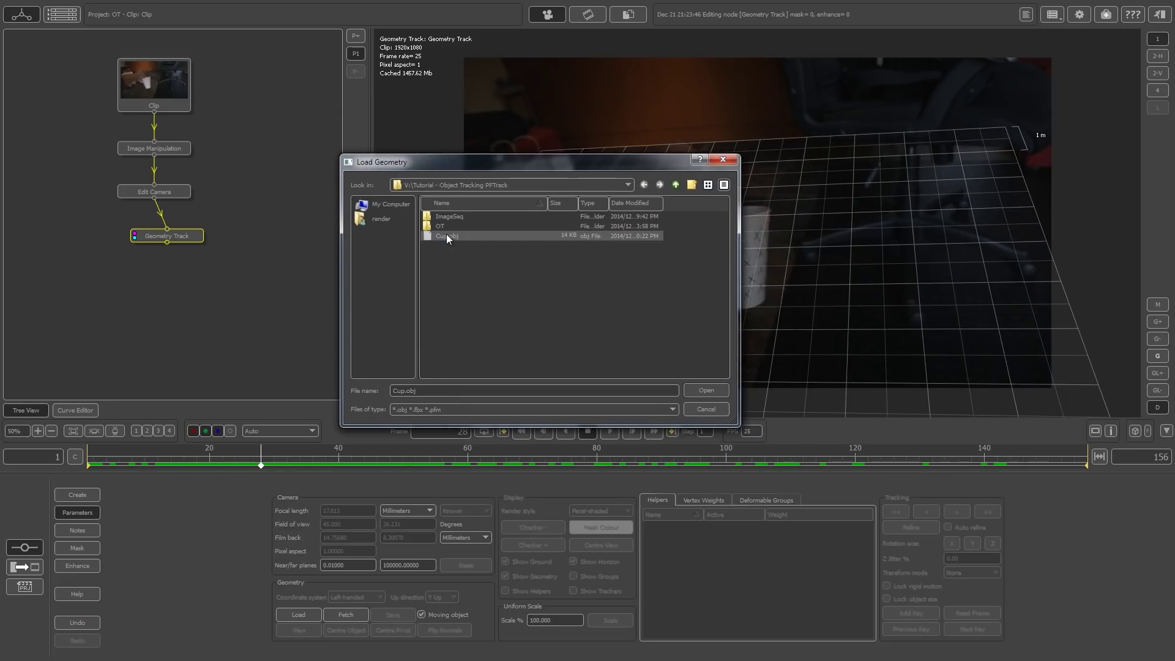
left_click(709, 391)
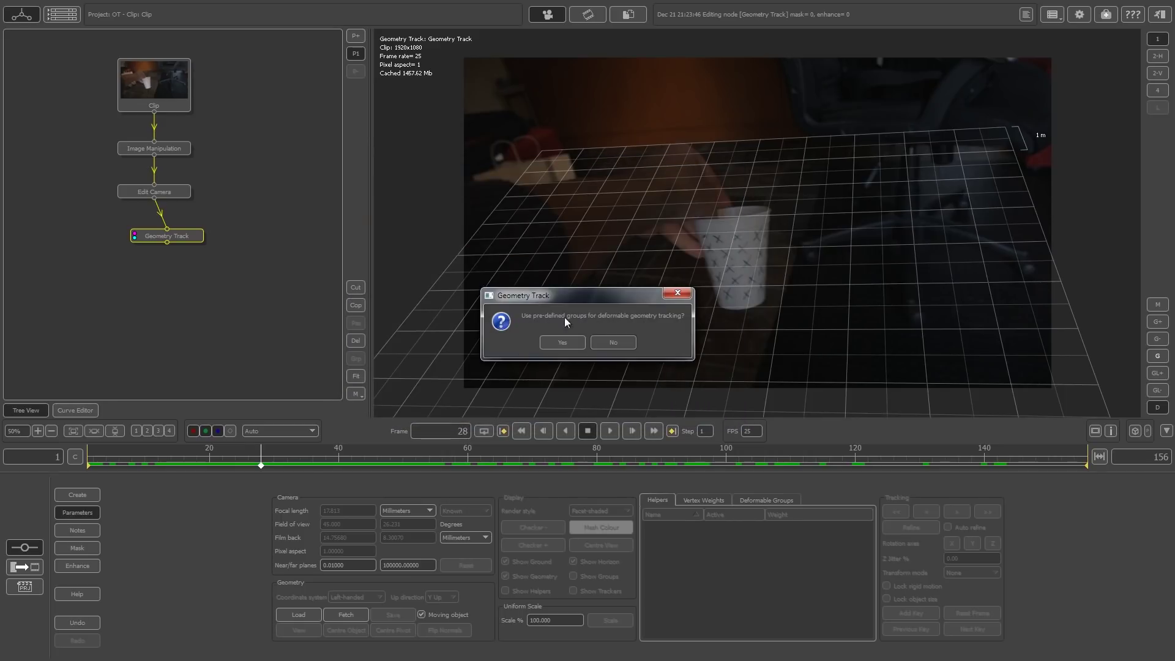
left_click(613, 342)
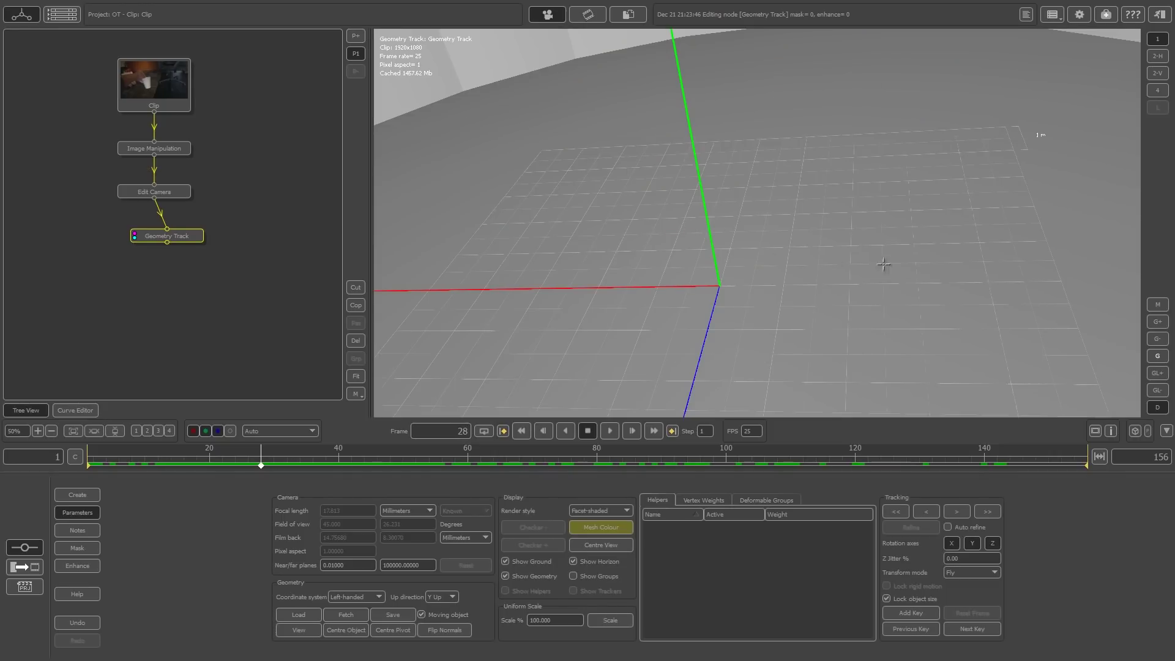
Set the transform mode to Translate and move the cup model away from the camera until it stands whole beside the filmed cup
left_click(987, 573)
left_click(961, 606)
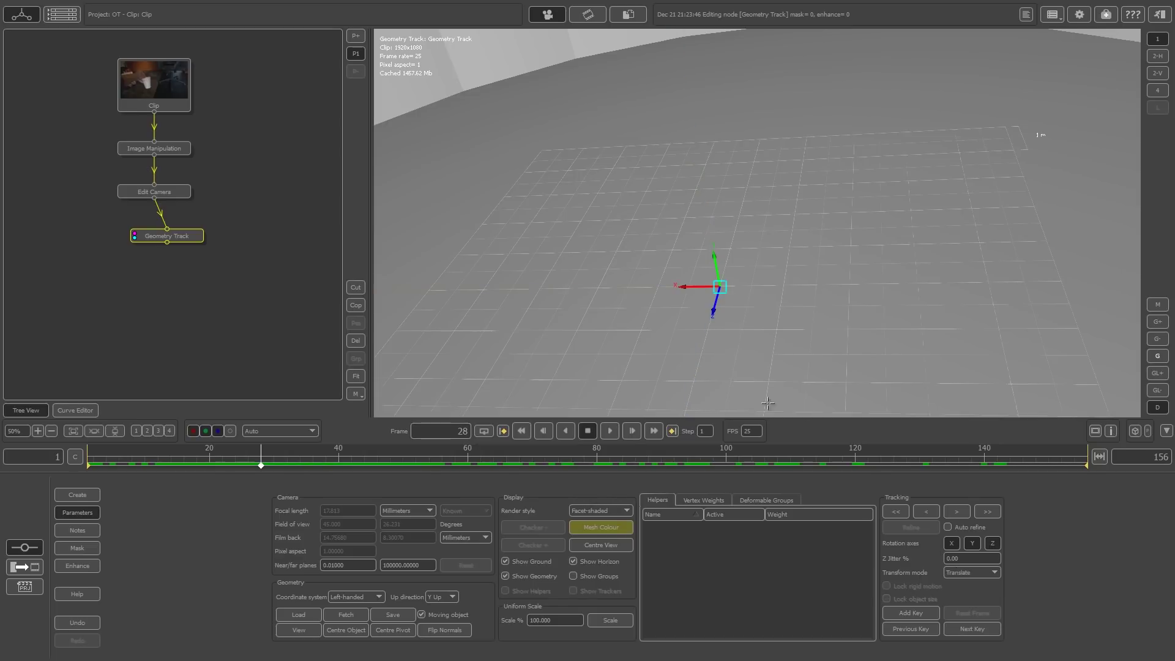
left_click_drag(715, 306, 803, 134)
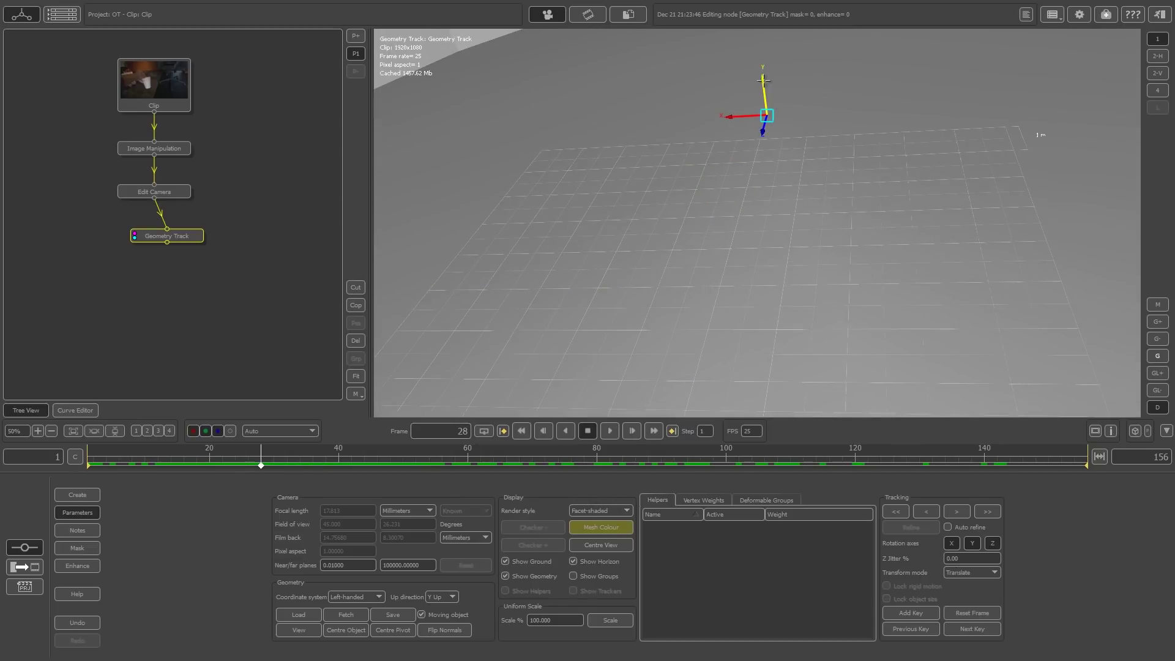
left_click_drag(764, 86, 835, 302)
left_click_drag(788, 336, 855, 274)
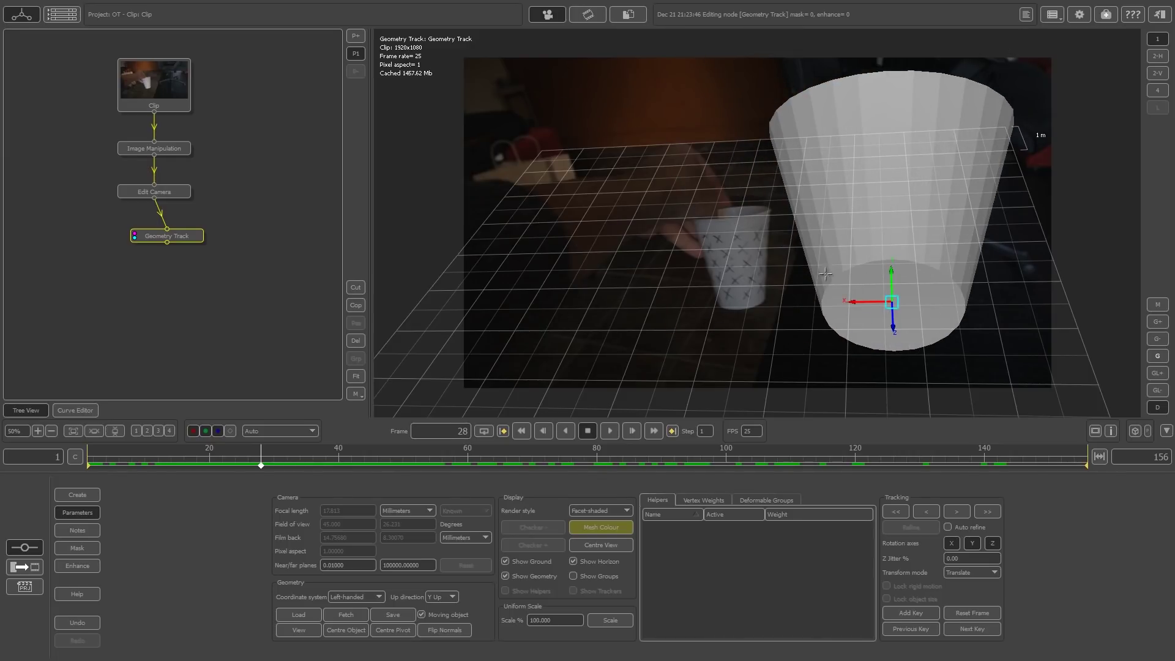
left_click_drag(864, 300, 895, 300)
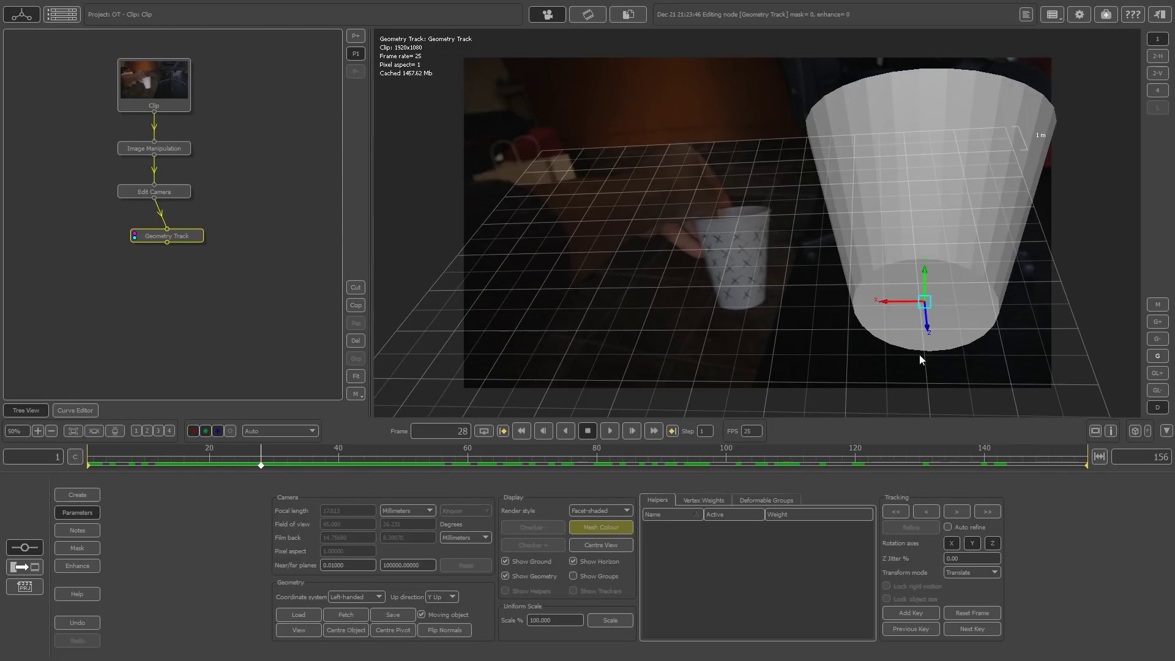
Flip the cup model's normals and move it to the opposite side of the filmed cup, next to the arm
left_click(445, 629)
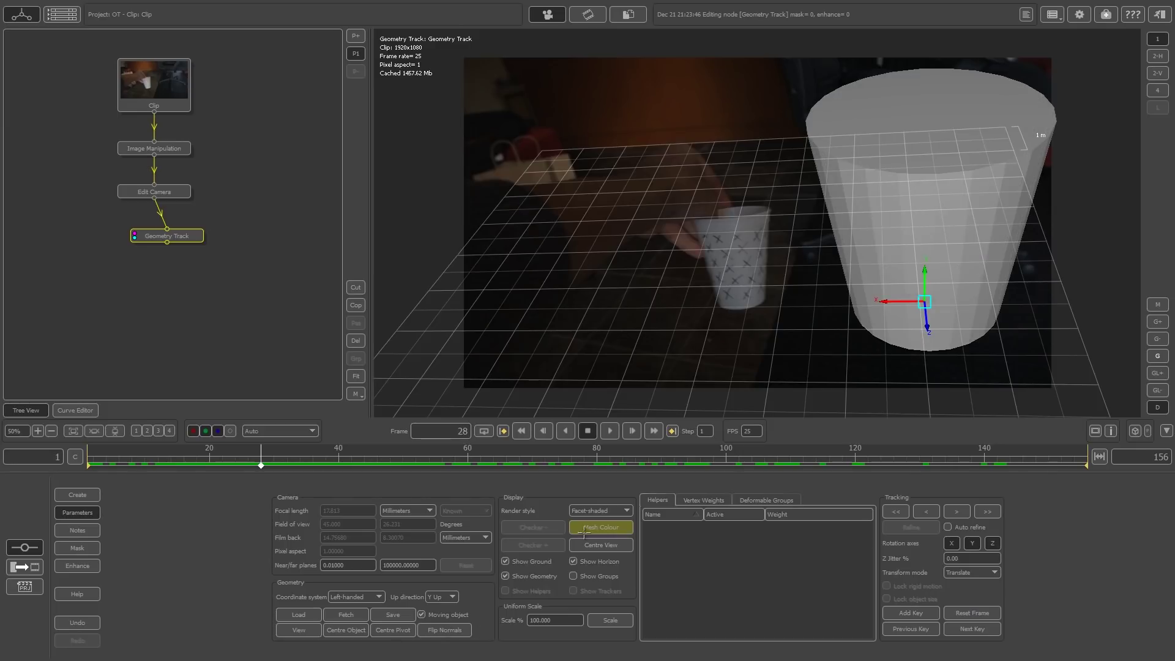
left_click_drag(888, 301, 538, 253)
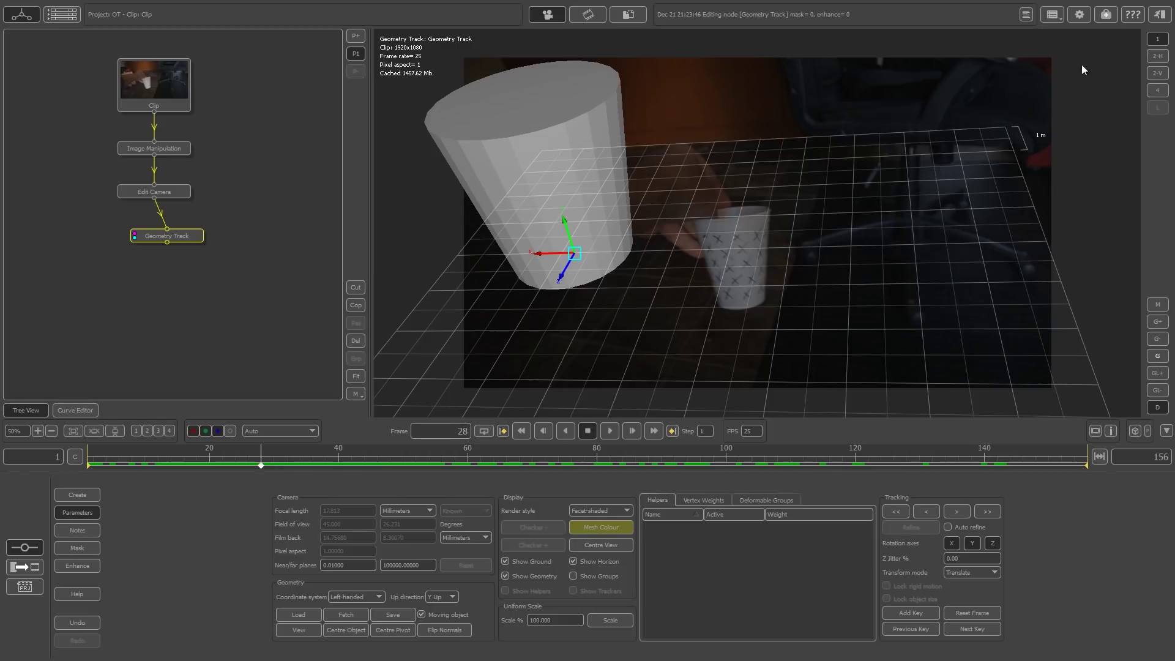
Show a second perspective view beside the camera view and move the cup model along its Z axis, closer to the camera
left_click(1157, 55)
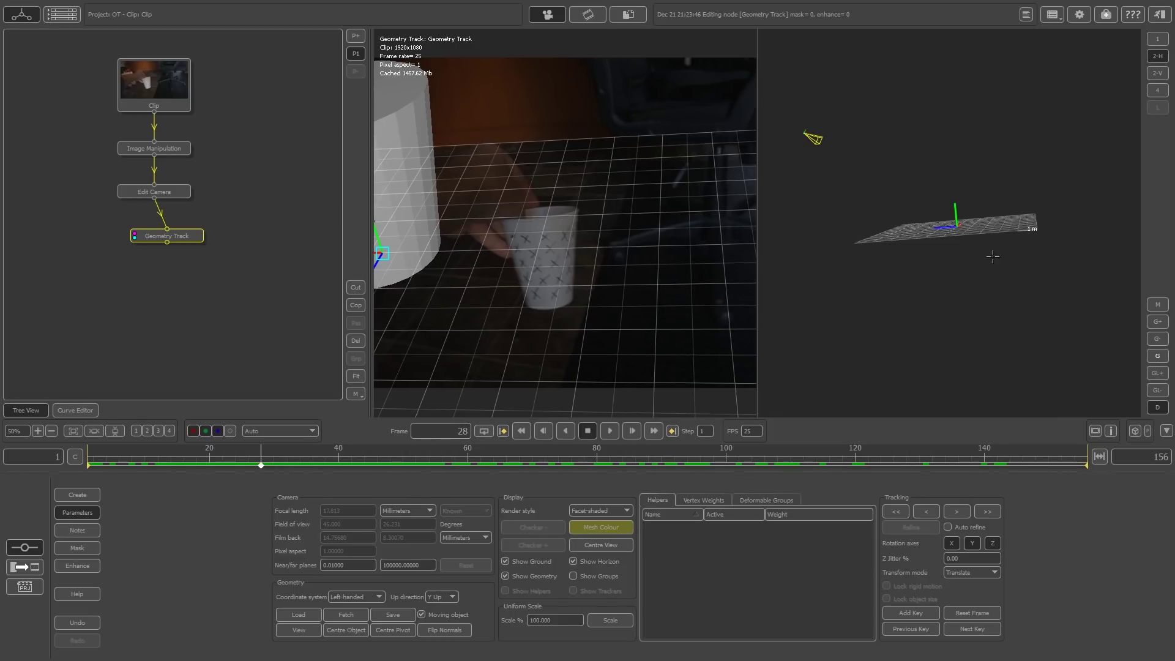
left_click_drag(1013, 253, 1040, 297)
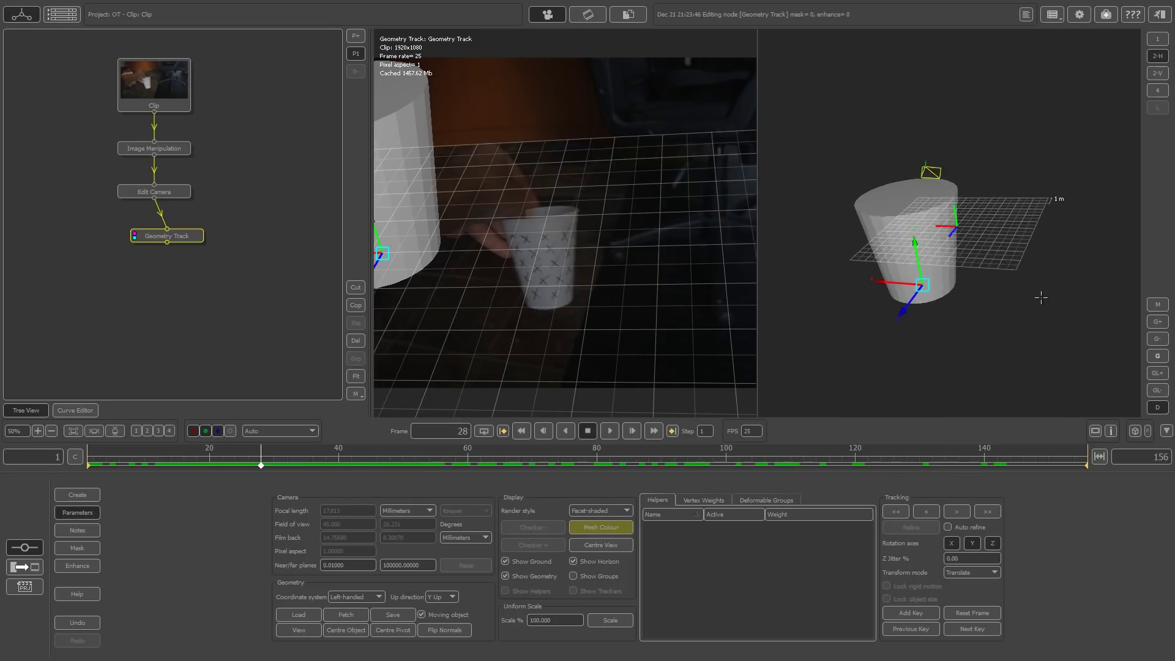
middle_click_drag(1040, 298, 999, 314)
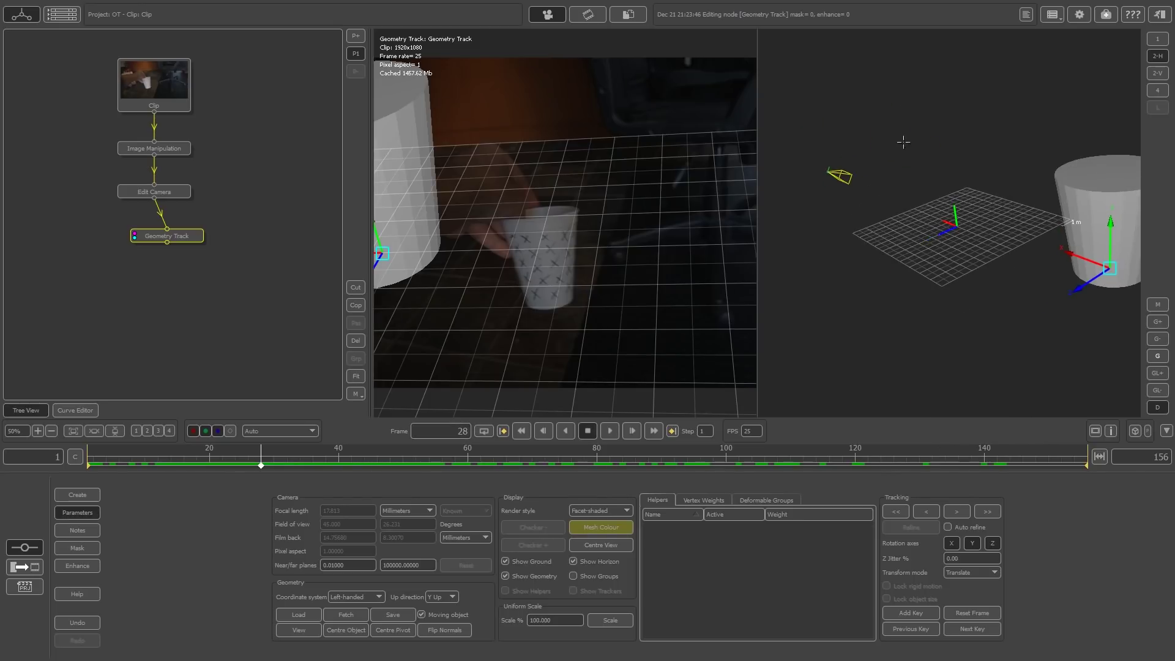
left_click_drag(903, 142, 925, 126)
mouse_move(1010, 289)
left_mouse_down()
mouse_move(1016, 252)
mouse_move(1011, 293)
left_mouse_up()
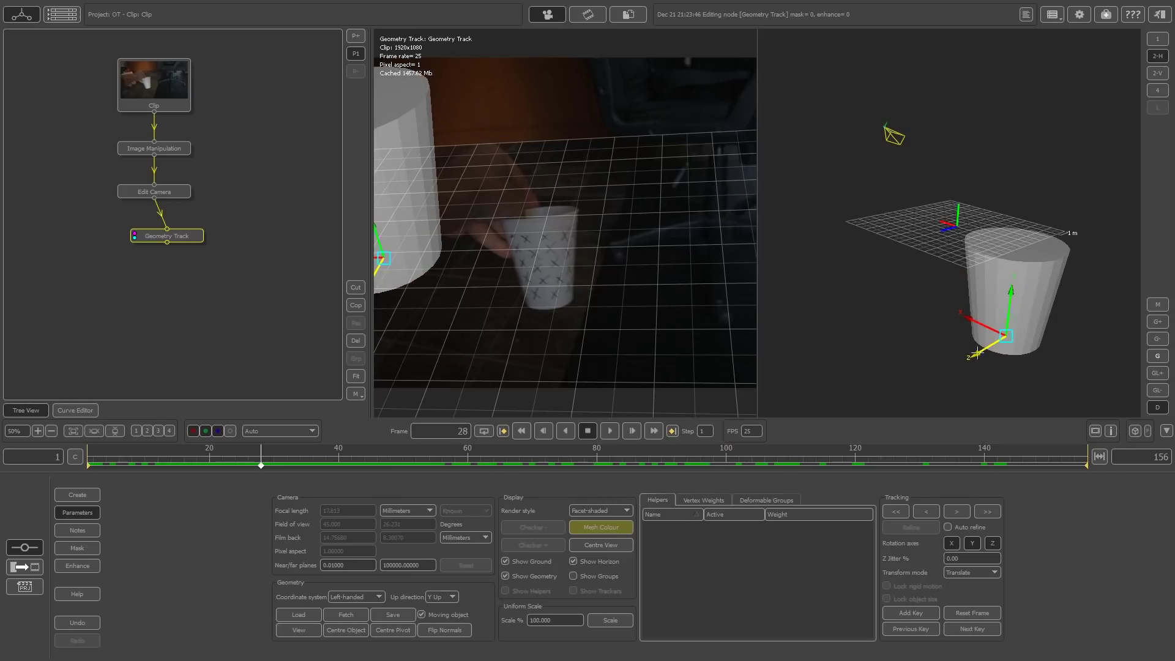
left_click_drag(977, 353, 917, 357)
left_click_drag(914, 408, 923, 402)
Try to shrink the cup model uniformly with the transform mode set to Scale
left_click(971, 572)
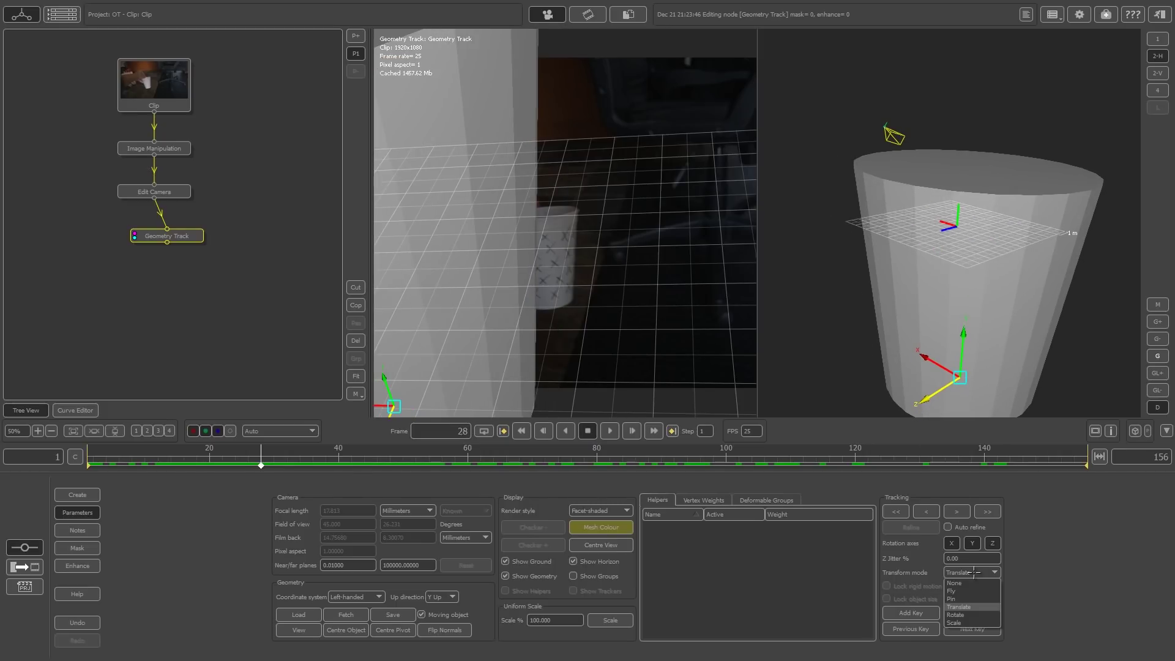
left_click(964, 611)
left_click_drag(958, 377, 949, 410)
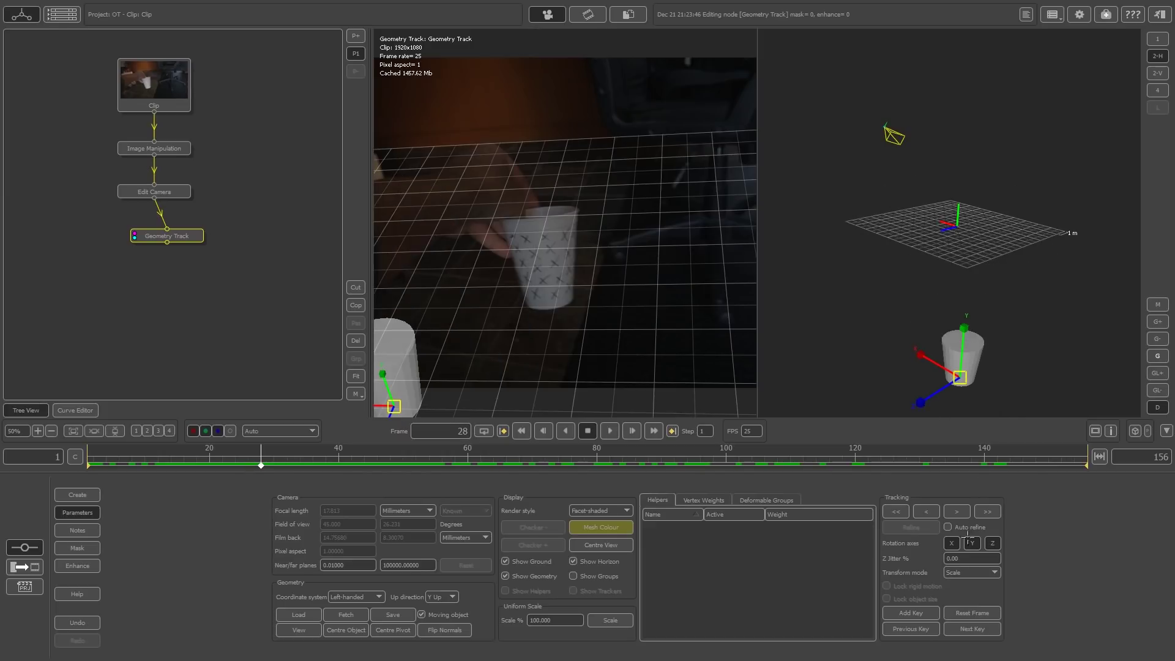
Set the transform mode to Translate and raise the cup model towards the height of the ground grid
left_click(972, 572)
left_click(963, 584)
left_click_drag(964, 340, 978, 199)
left_click_drag(947, 249, 924, 285)
Move the cup model along its X and Z axes until it stands over the middle of the ground grid
left_click_drag(1035, 312, 929, 197)
middle_click_drag(929, 197, 1027, 311)
mouse_move(897, 324)
left_mouse_down()
mouse_move(888, 331)
mouse_move(915, 365)
mouse_move(1003, 361)
mouse_move(1024, 198)
mouse_move(979, 253)
mouse_move(874, 322)
left_mouse_up()
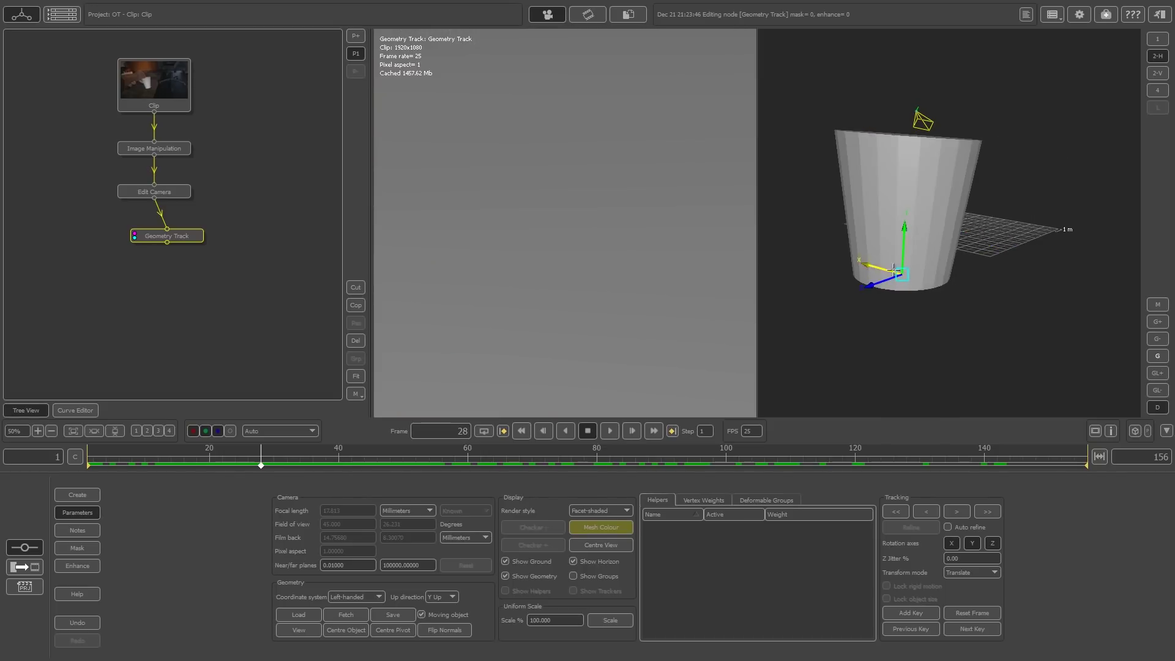
middle_click_drag(894, 270, 915, 328)
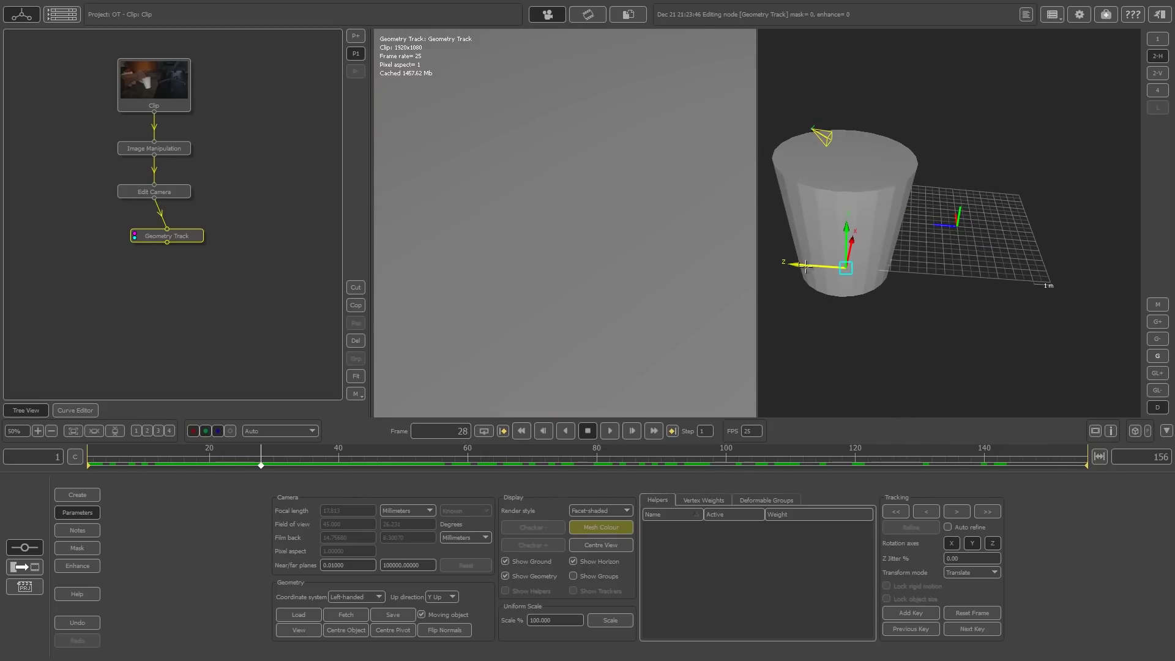
left_click_drag(805, 266, 944, 284)
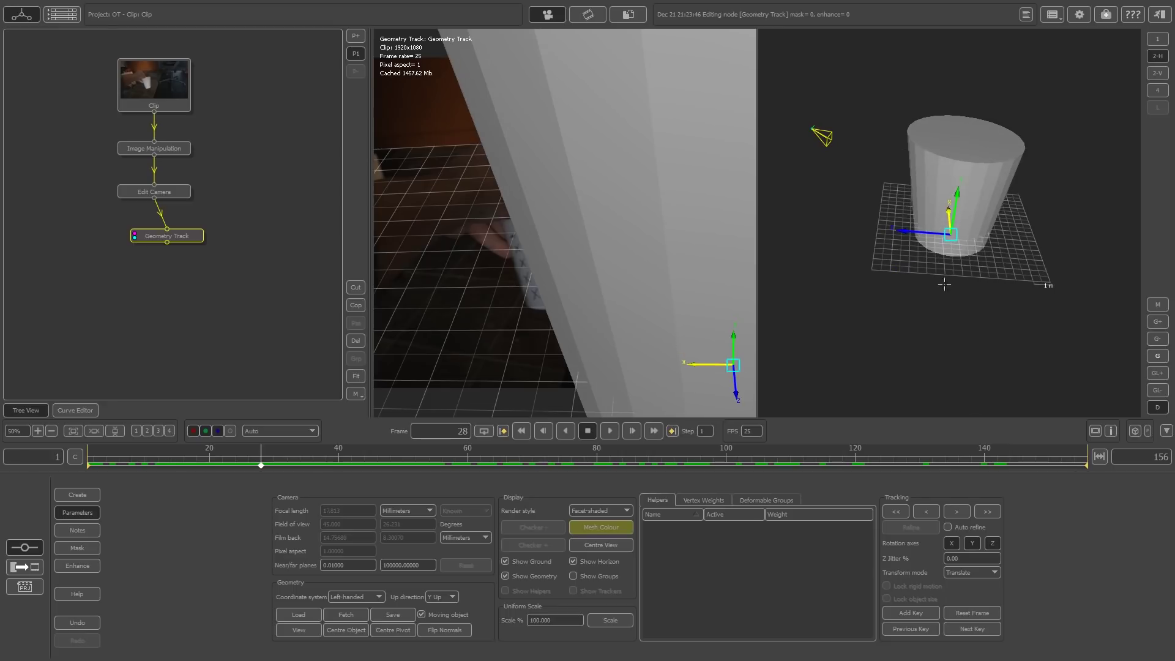
middle_click_drag(944, 284, 1063, 187)
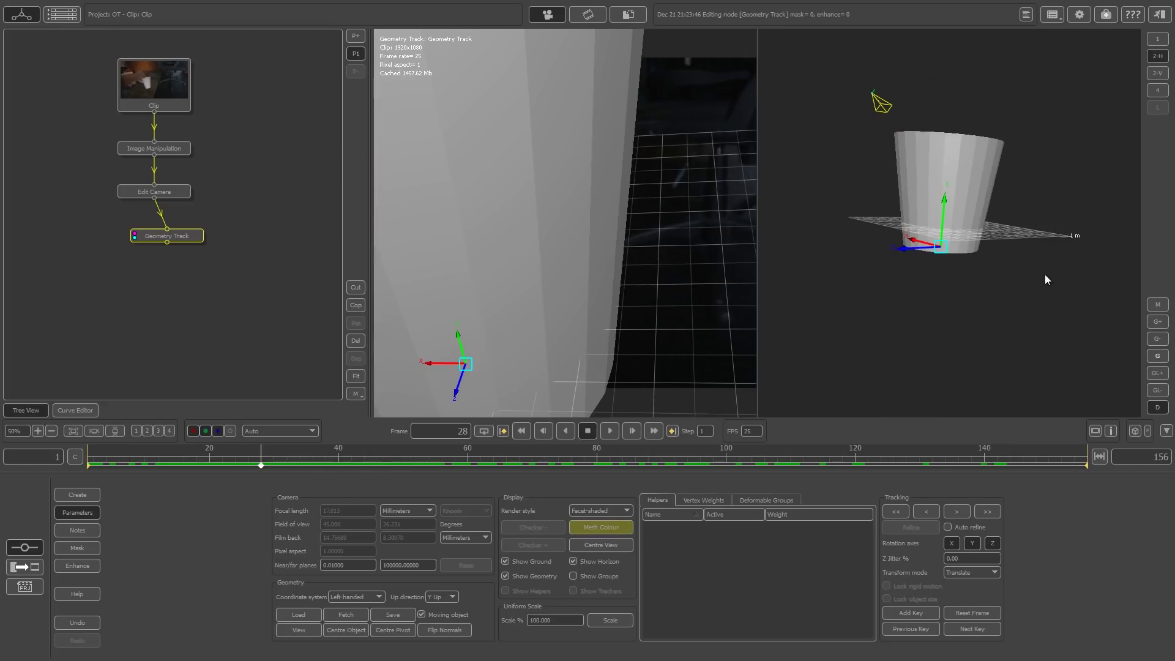
Set the transform mode to Scale, shrink the cup model uniformly to roughly the filmed cup's size, and return to the single camera view
middle_click_drag(1046, 280, 1034, 344)
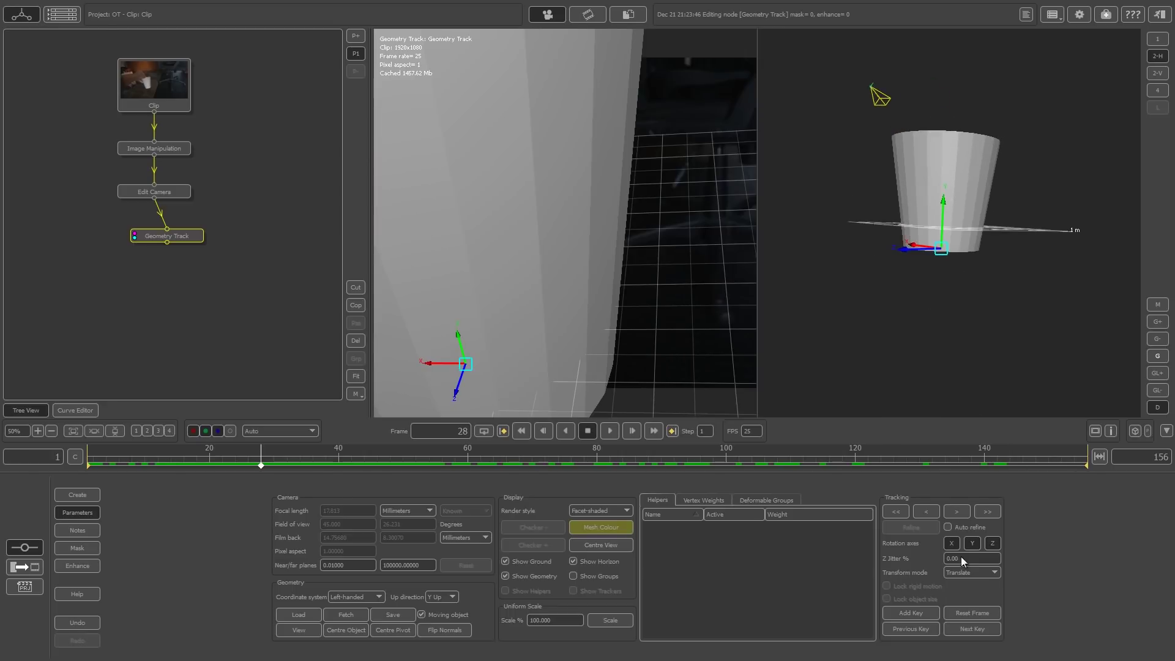
left_click(961, 621)
mouse_move(941, 248)
left_mouse_down()
mouse_move(926, 275)
mouse_move(944, 252)
left_mouse_up()
left_click_drag(922, 307, 942, 367)
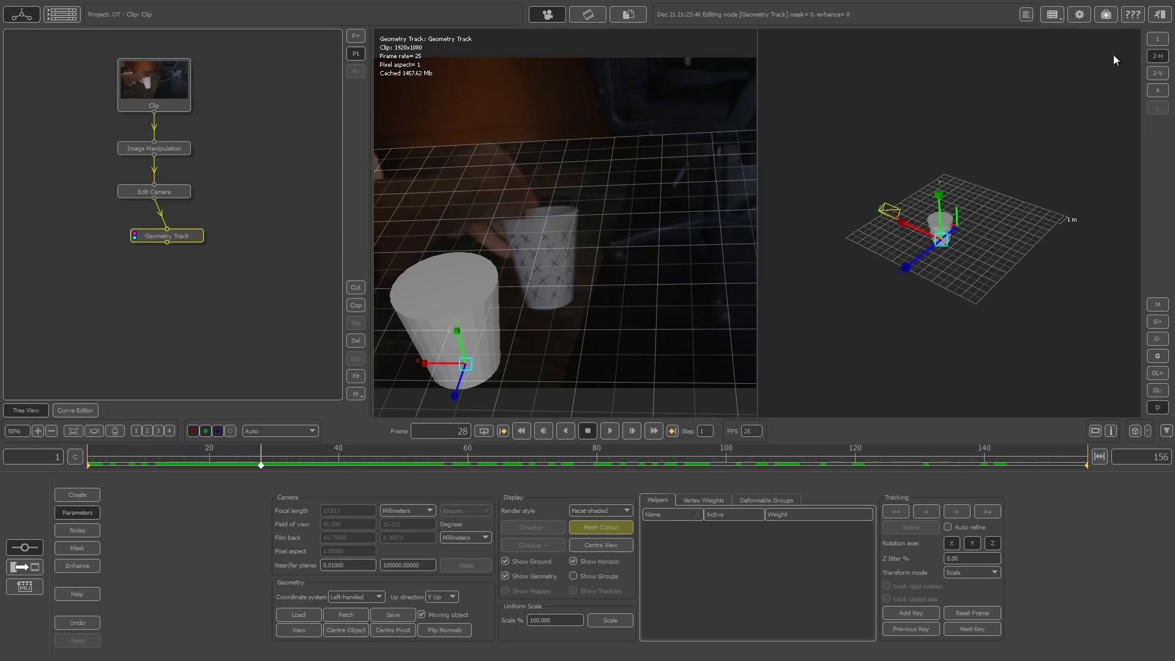
left_click(1156, 39)
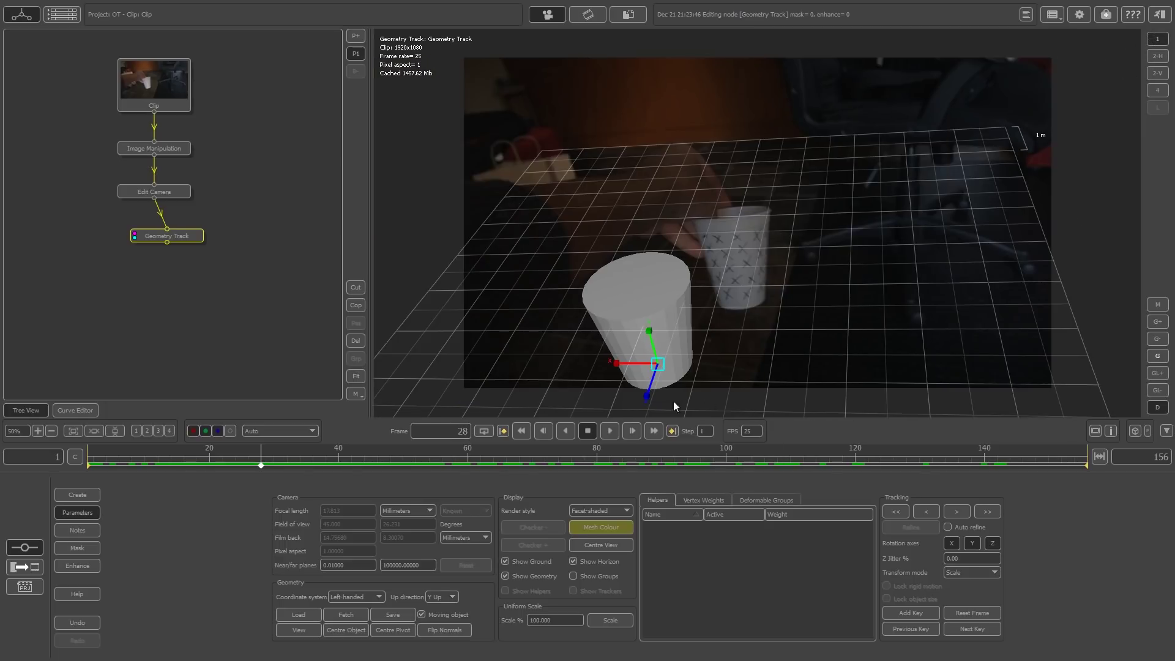
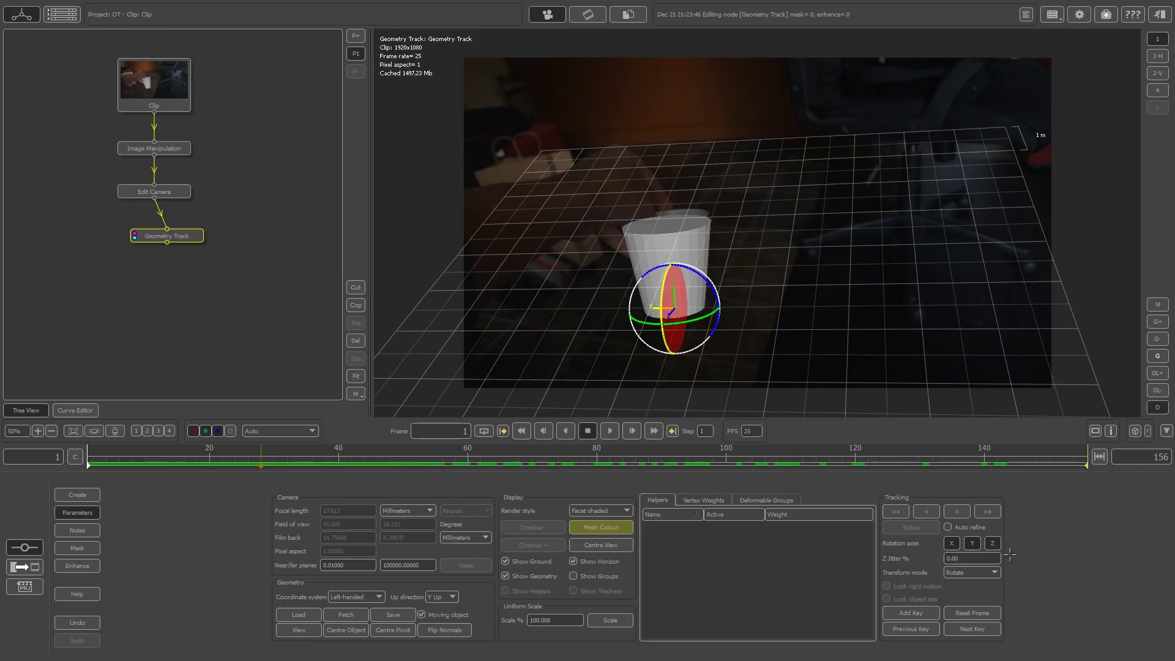
Raise the cup model slightly in Translate mode and rotate it in Rotate mode to follow the filmed cup's tilt on frame 1
left_click(966, 573)
left_click(965, 605)
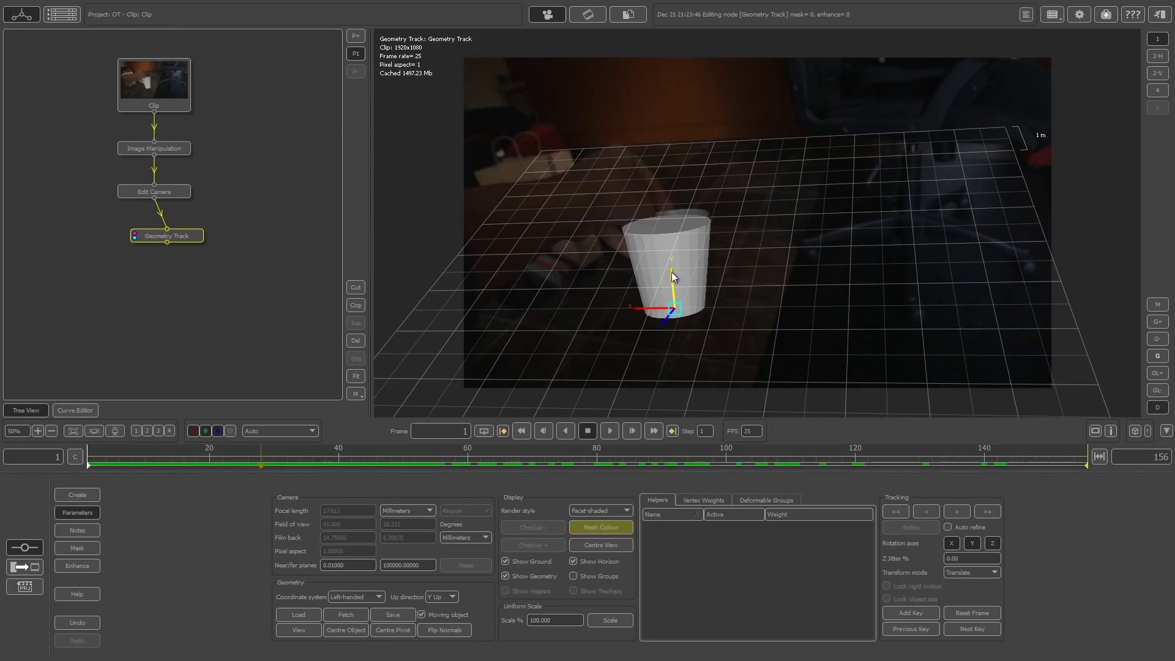
left_click_drag(670, 273, 670, 268)
left_click(982, 573)
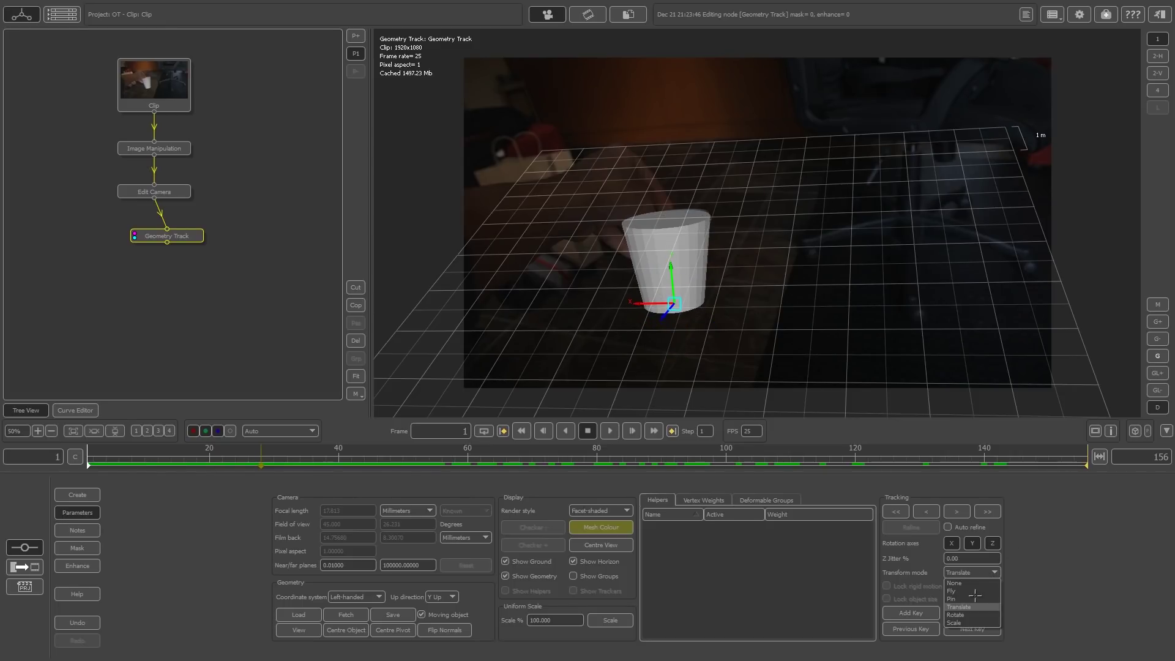
left_click(962, 614)
left_click_drag(697, 268, 694, 269)
Set the transform mode to Translate and move the cup model along its X and Y axes onto the filmed cup
left_click(973, 573)
left_click(967, 614)
key("w")
left_click_drag(629, 305, 654, 302)
mouse_move(701, 264)
left_mouse_down()
mouse_move(704, 241)
mouse_move(702, 251)
left_mouse_up()
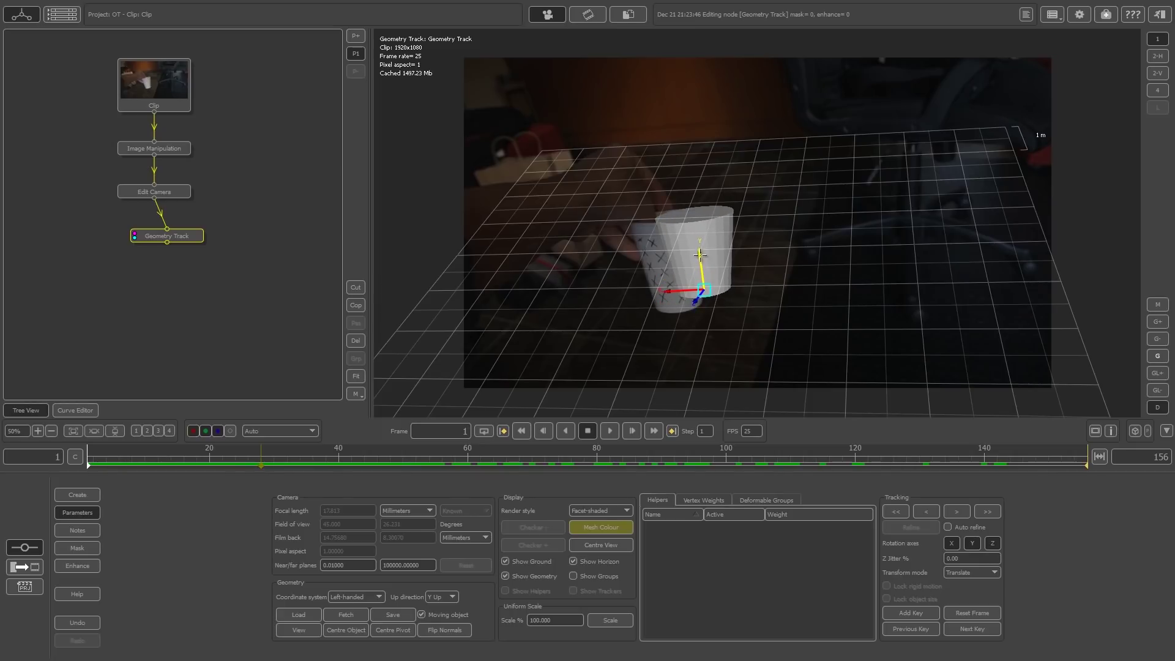
left_click_drag(673, 287, 646, 291)
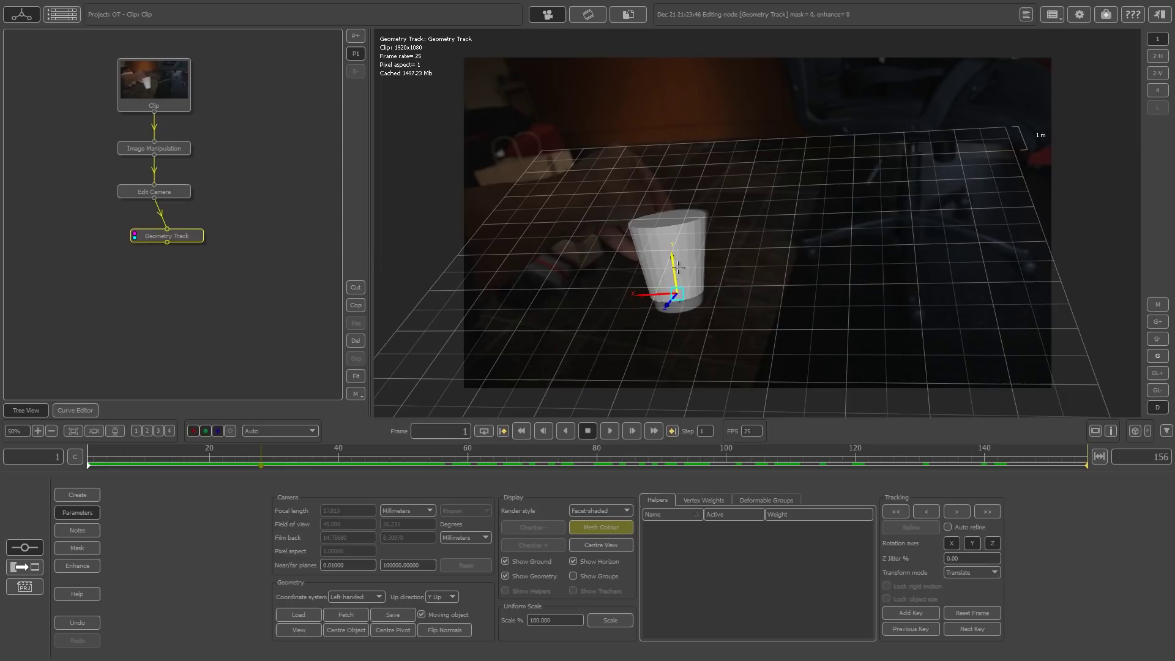
mouse_move(641, 294)
left_mouse_down()
mouse_move(674, 292)
mouse_move(645, 291)
left_mouse_up()
Fine-tune the cup model's rotation on frame 1, and return to Translate mode to adjust its X and Y position
left_click(975, 571)
left_click(966, 597)
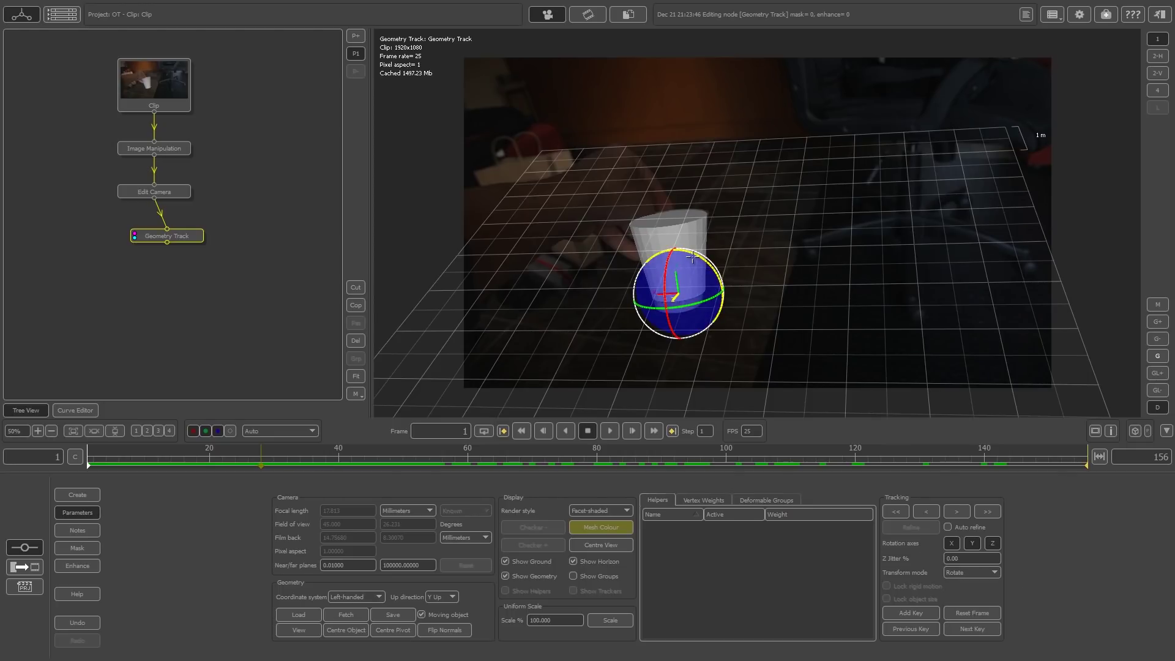
left_click(973, 572)
left_click(959, 606)
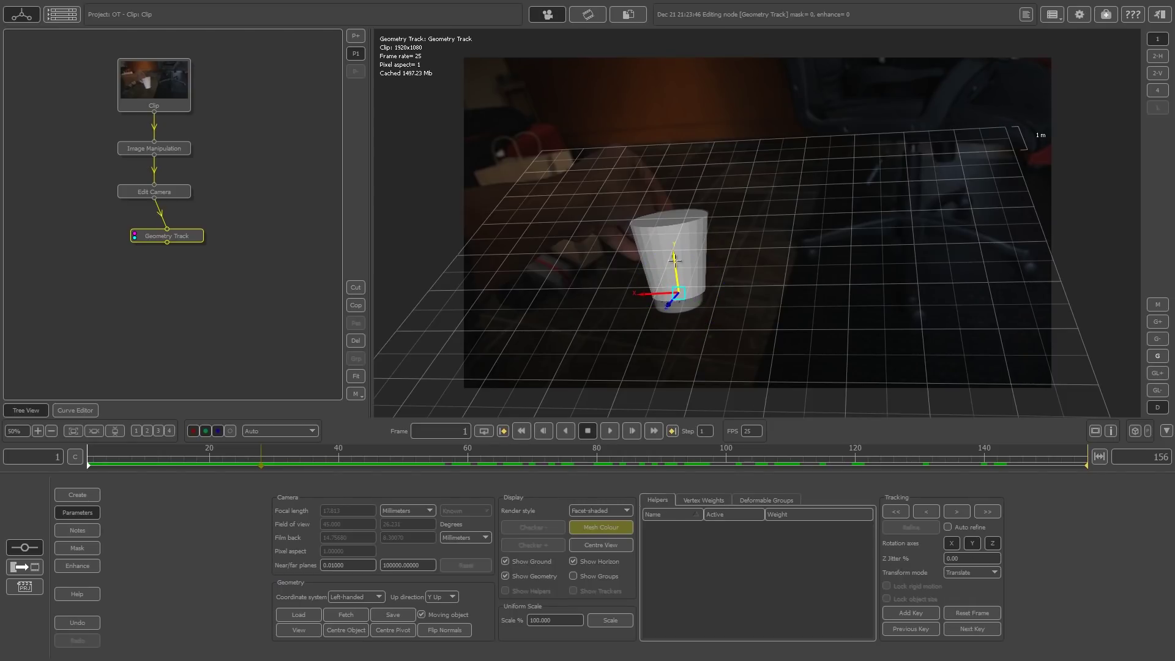
left_click_drag(674, 261, 651, 292)
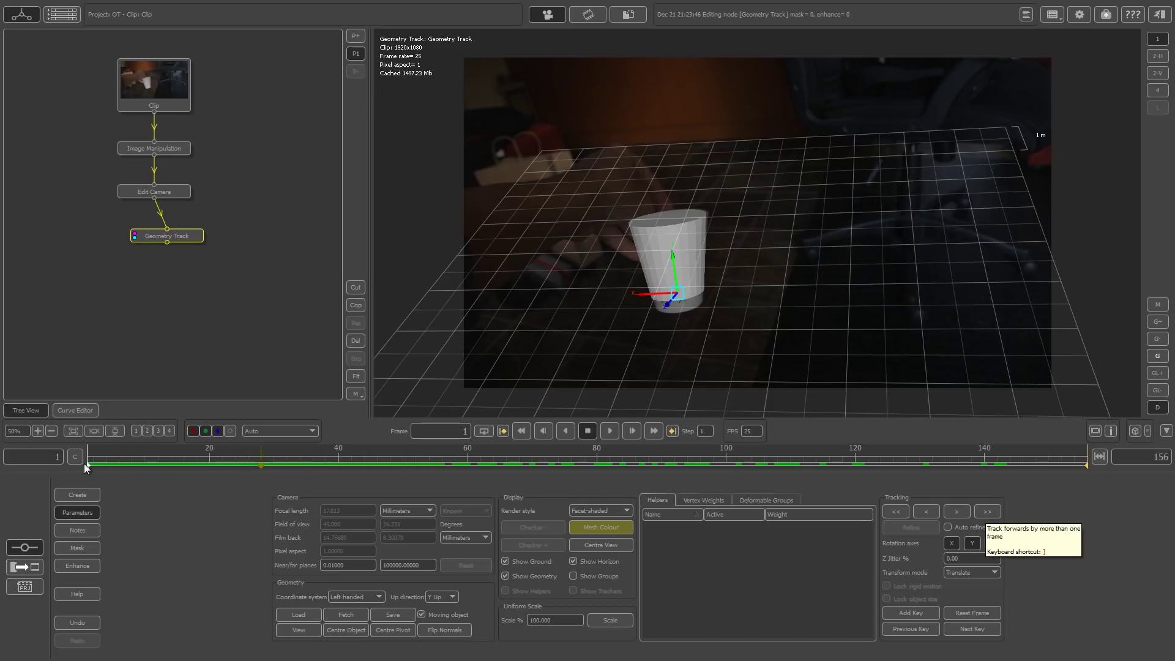
Track the cup model forwards from frame 1 through the whole clip and check its fit back to frame 82
left_click(986, 512)
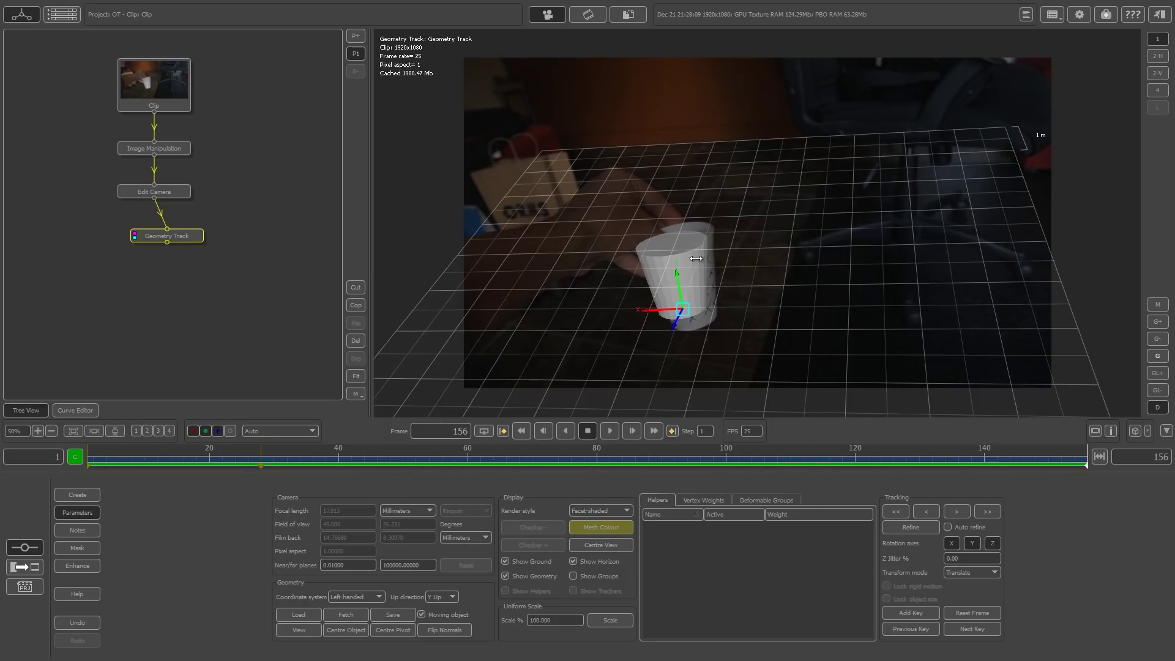
left_click_drag(969, 461, 609, 461)
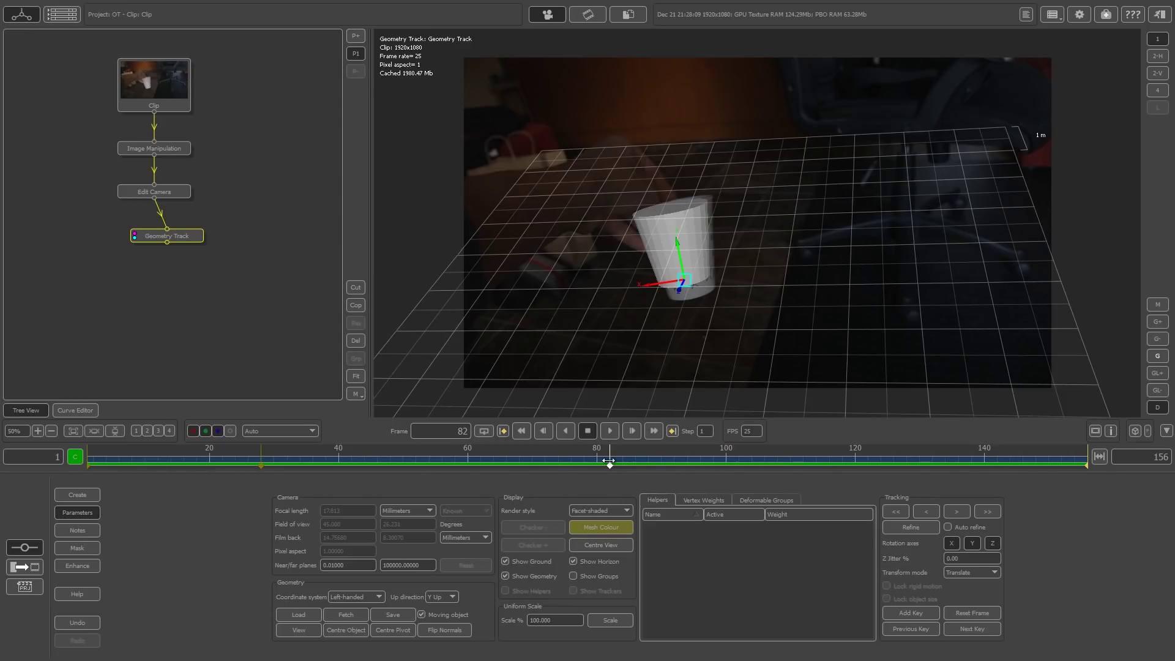
On frame 120, move the cup model along its X and Y axes onto the filmed cup, and refine the track from frame 91
left_click_drag(608, 460, 856, 450)
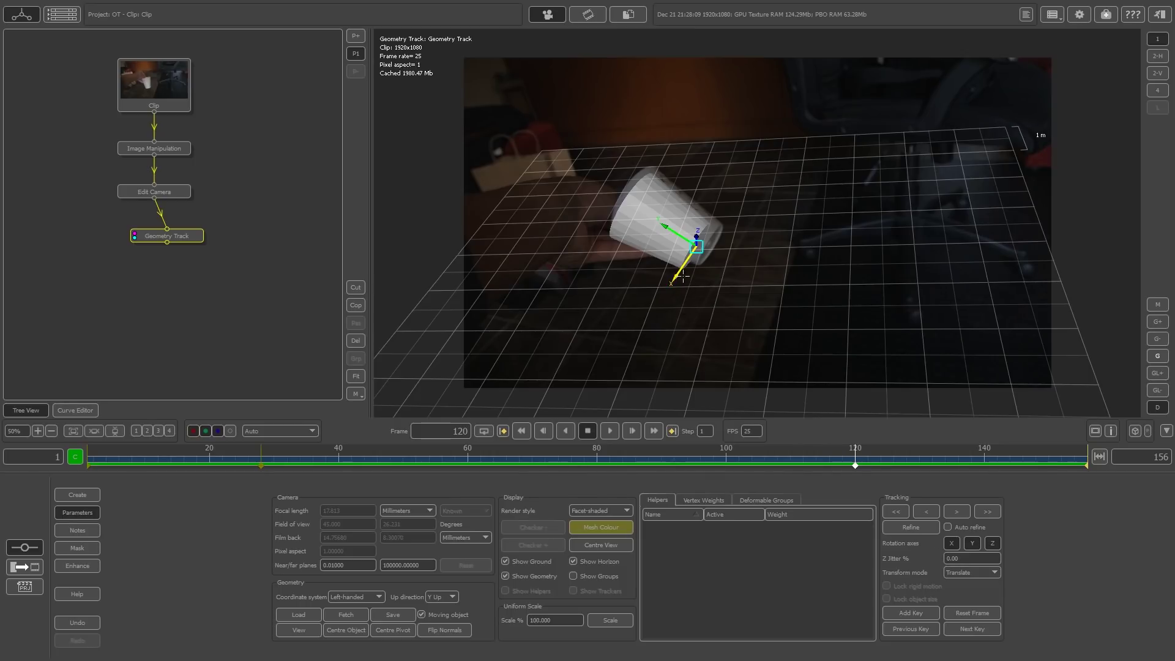
left_click_drag(675, 276, 678, 271)
left_click_drag(672, 222, 667, 223)
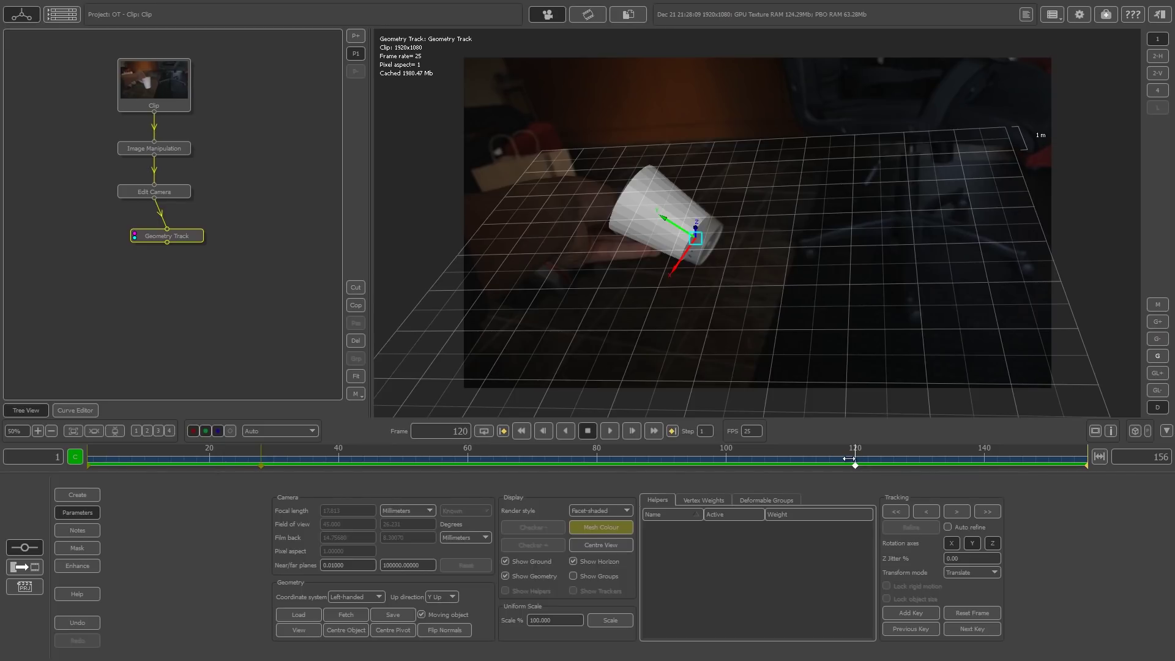
left_click_drag(842, 458, 667, 458)
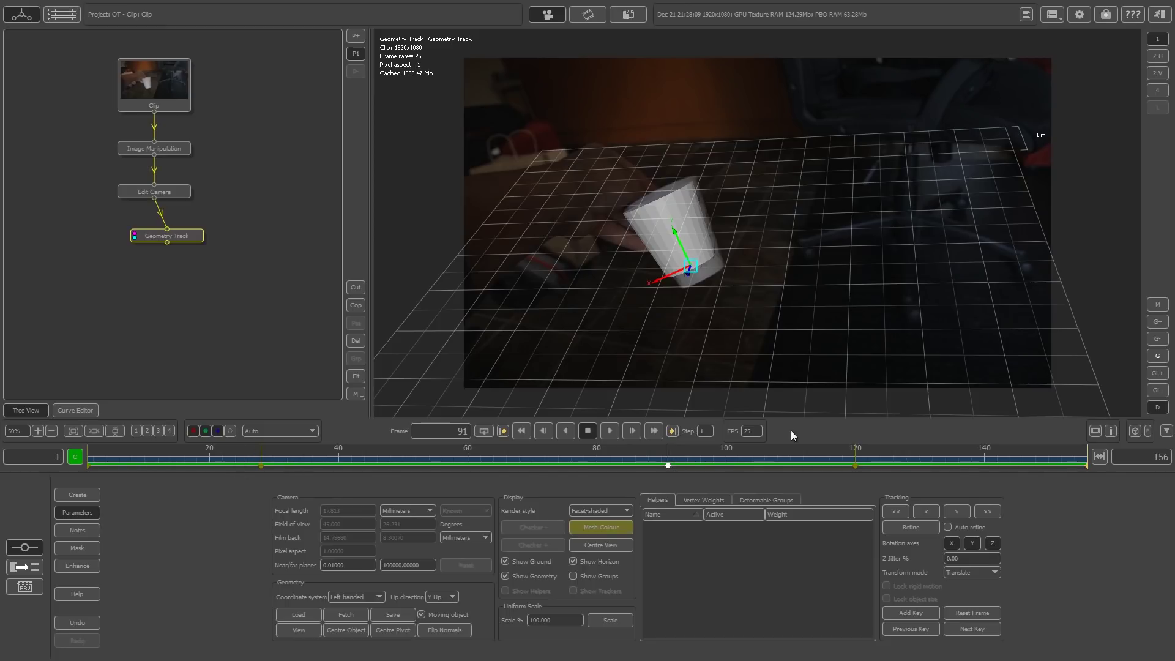
left_click(914, 530)
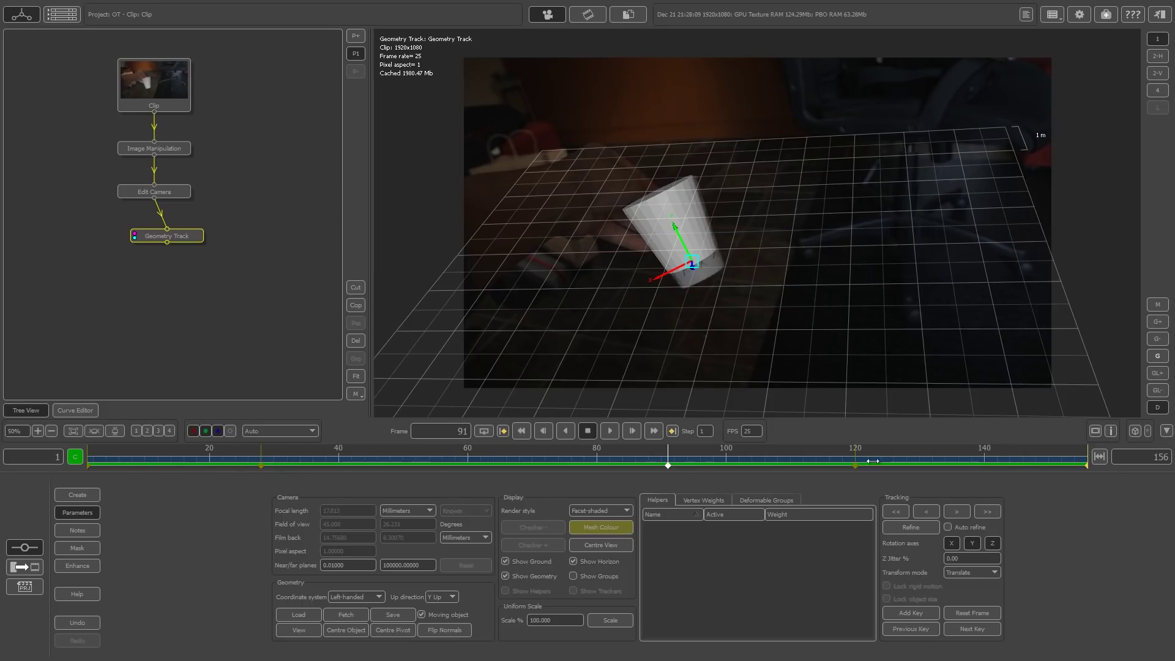
On frame 28, rotate the cup model slightly about its Z axis and lower it along its Y axis to fit the filmed cup
left_click_drag(648, 460, 261, 456)
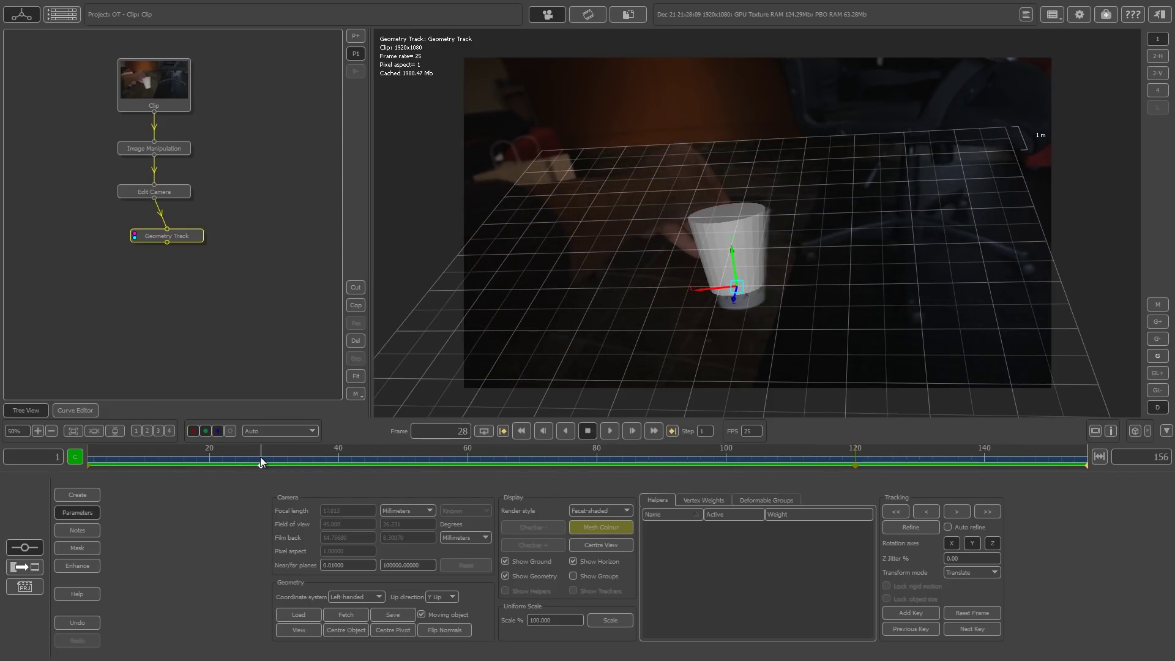
left_click(972, 572)
left_click(956, 614)
left_click_drag(748, 250, 750, 251)
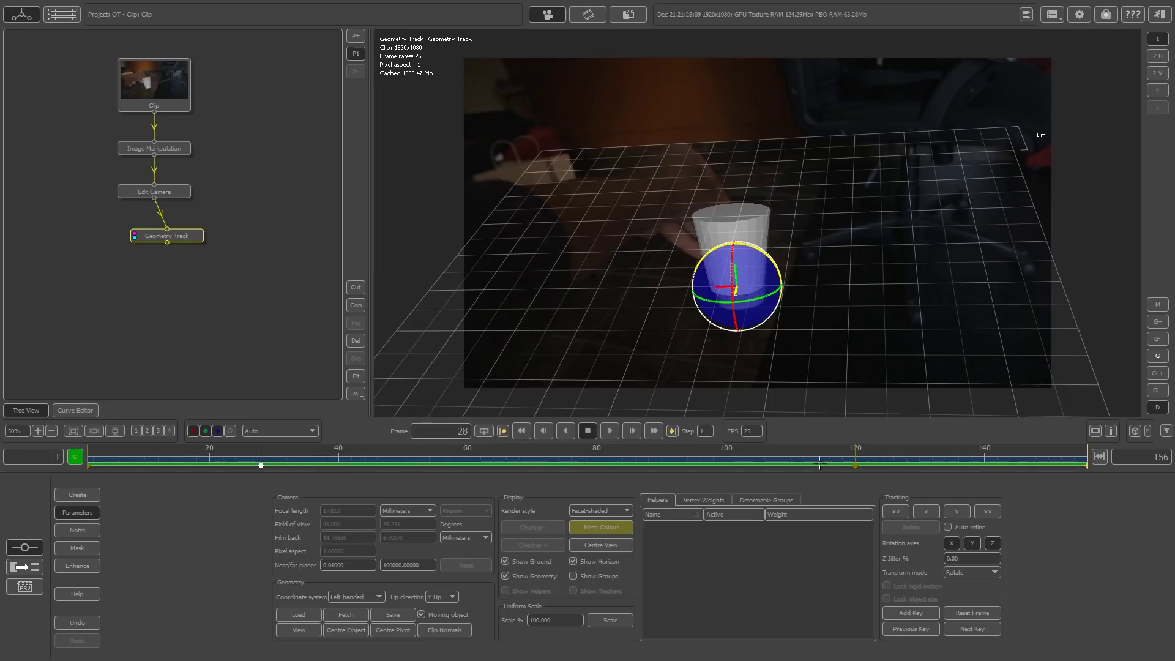
left_click(967, 572)
left_click(959, 612)
key("t")
left_click_drag(737, 260, 739, 267)
Fine-tune the cup model's rotation and X and Y position on frame 28, and refine the track from frame 48
left_click(980, 572)
left_click(967, 585)
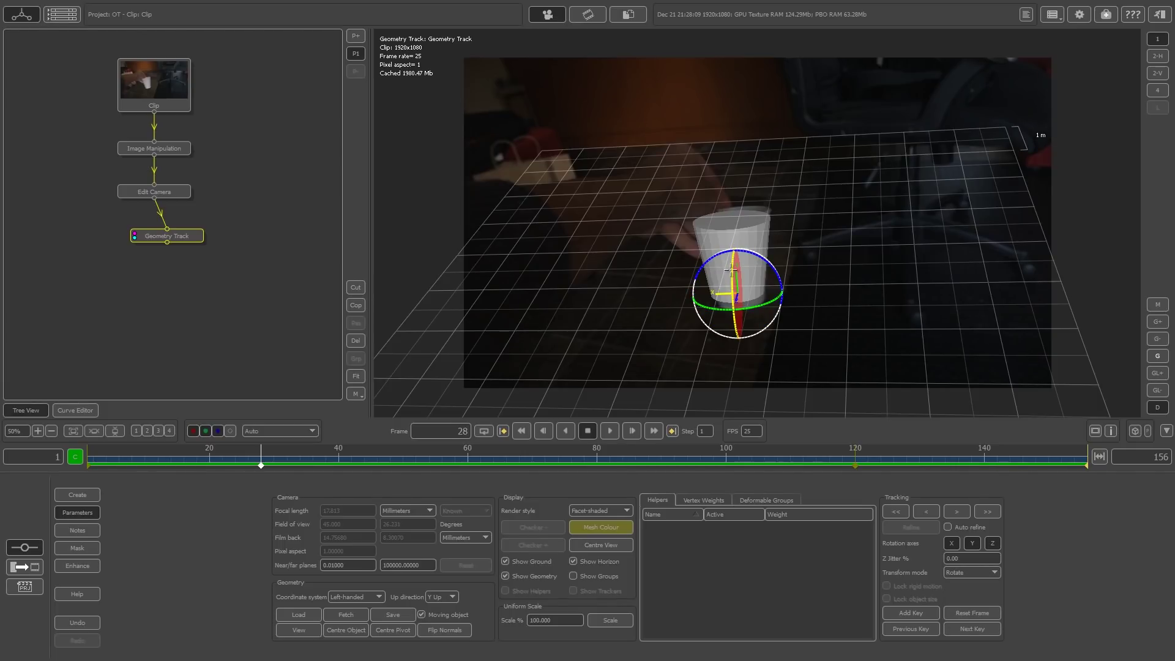
left_click_drag(768, 267, 762, 260)
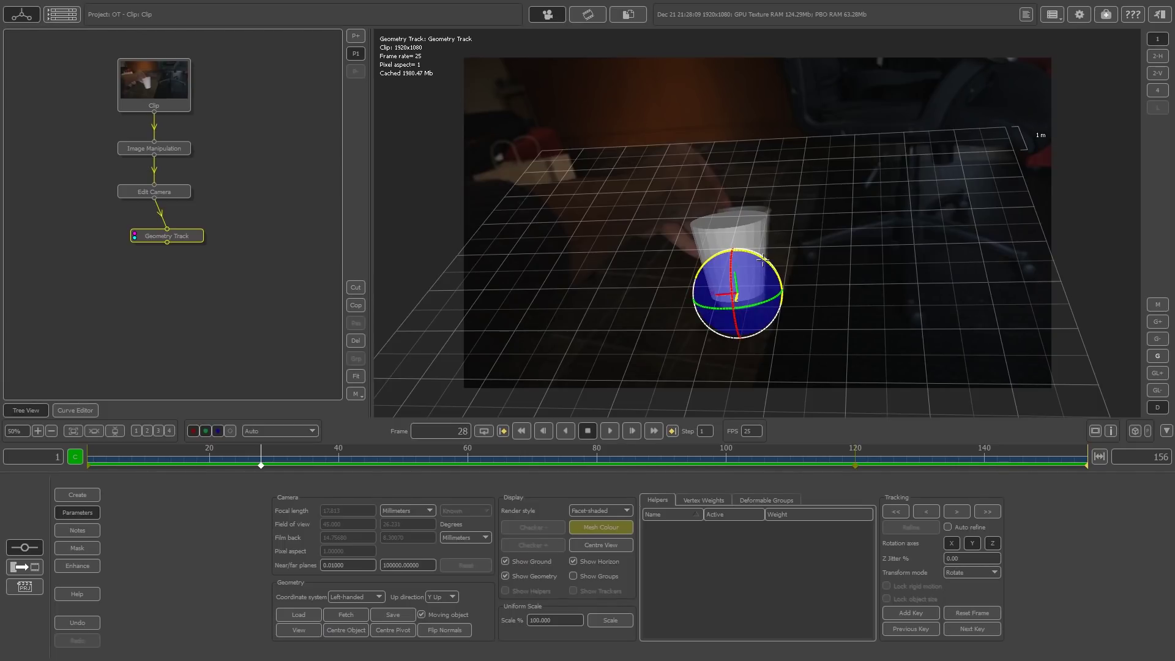
left_click(980, 572)
left_click(963, 581)
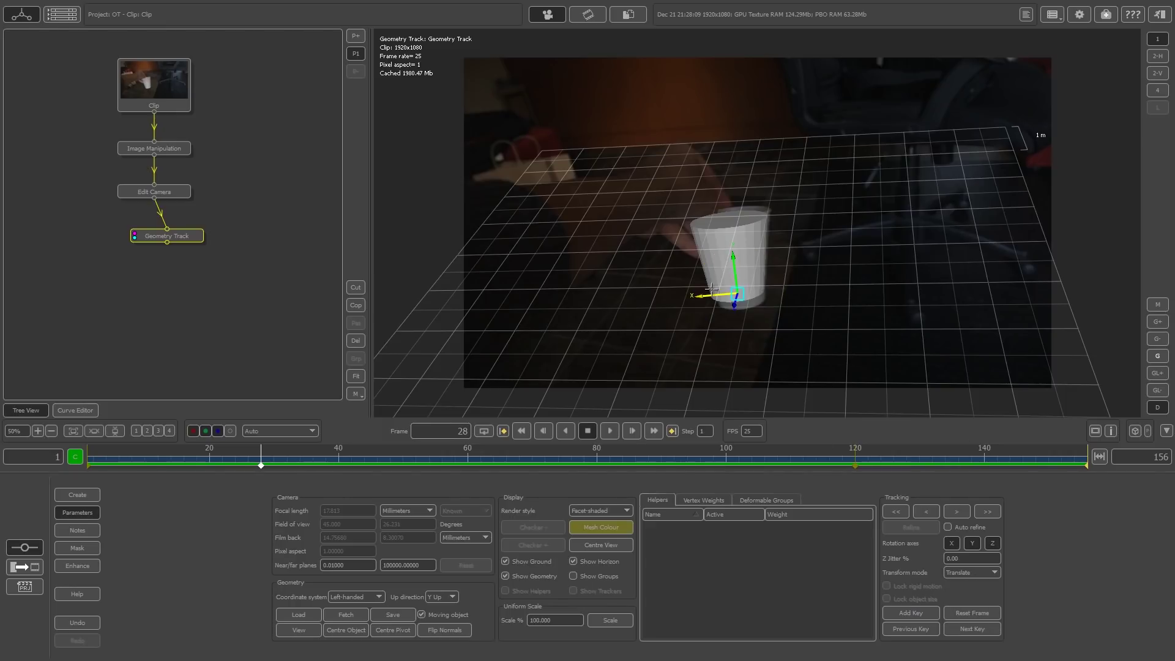
left_click_drag(704, 296, 705, 296)
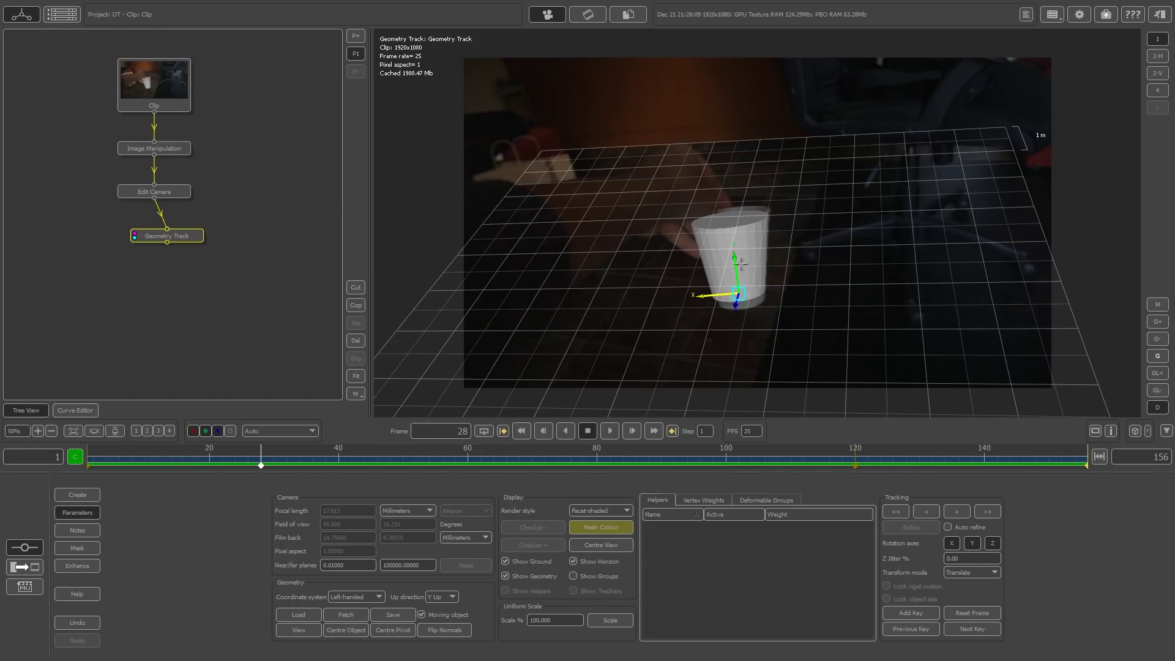
left_click_drag(735, 258, 734, 254)
left_click_drag(702, 292, 704, 292)
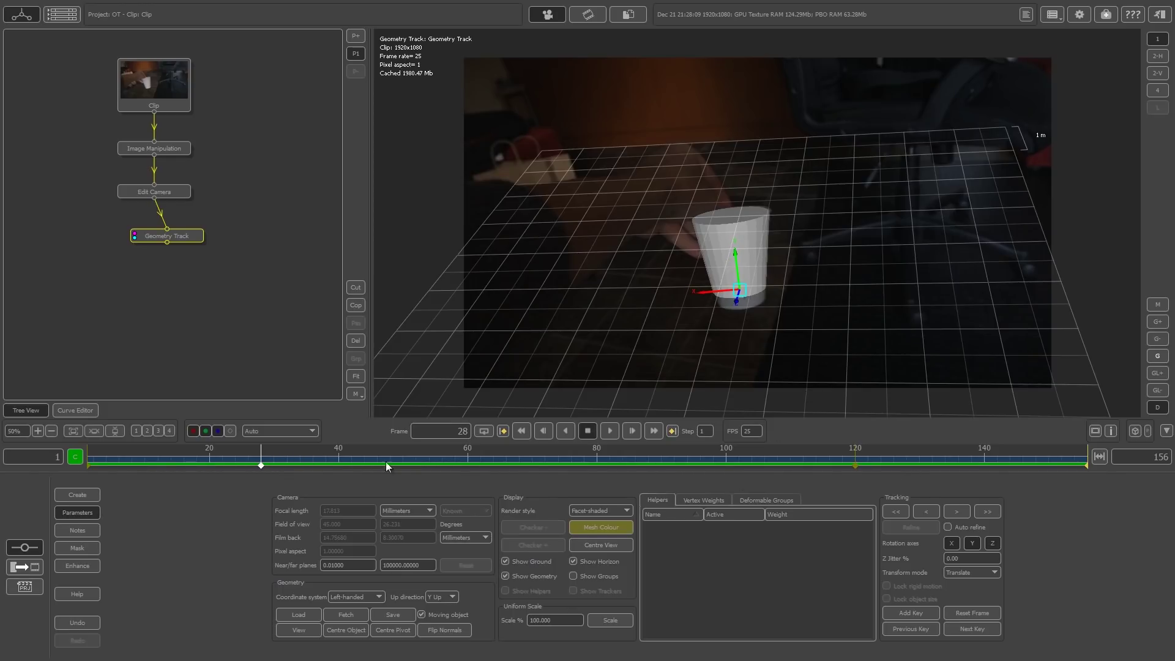
left_click_drag(253, 463, 393, 464)
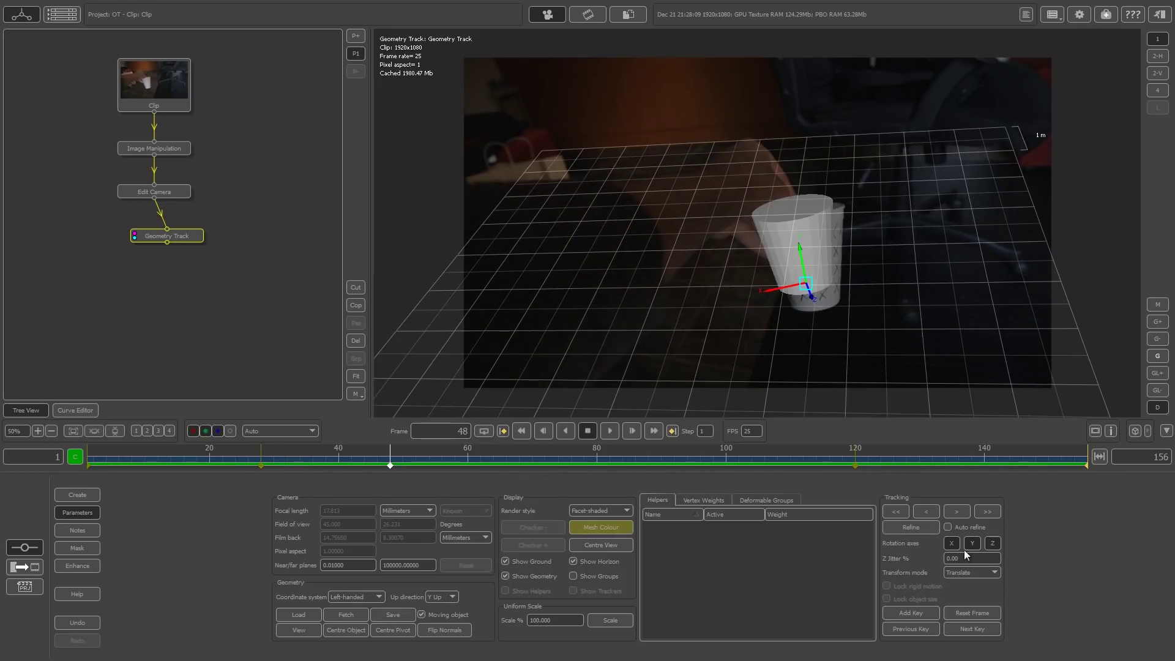
left_click(917, 528)
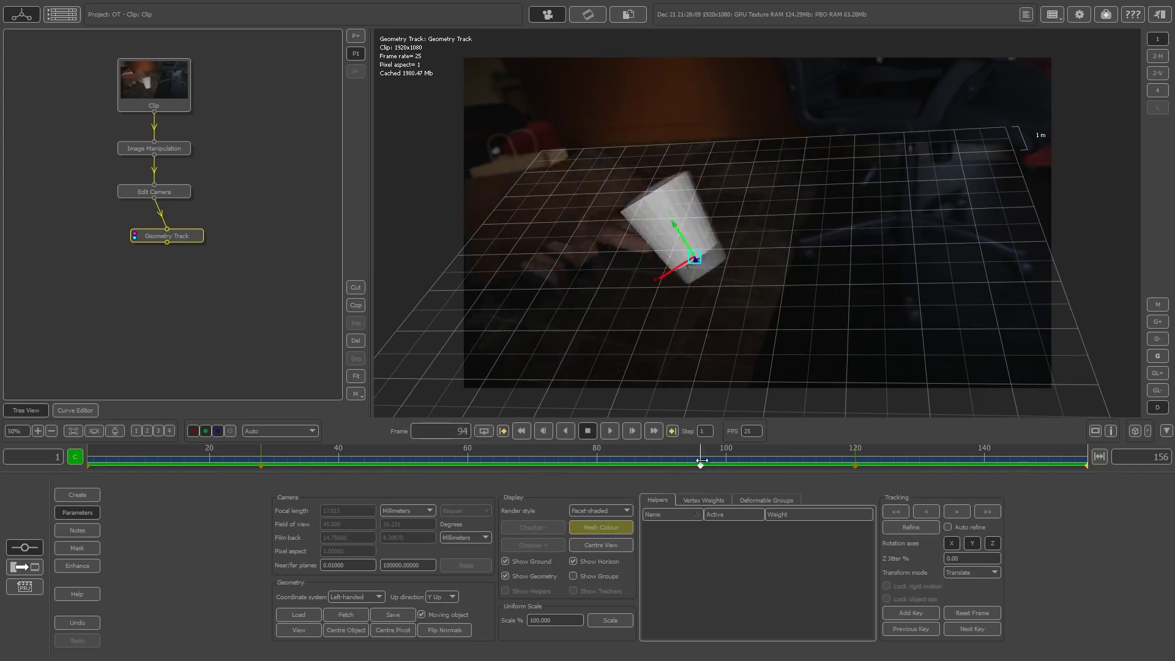
On frame 62, move the cup model along its Y and X axes onto the filmed cup and adjust its rotation
left_click_drag(529, 460, 481, 460)
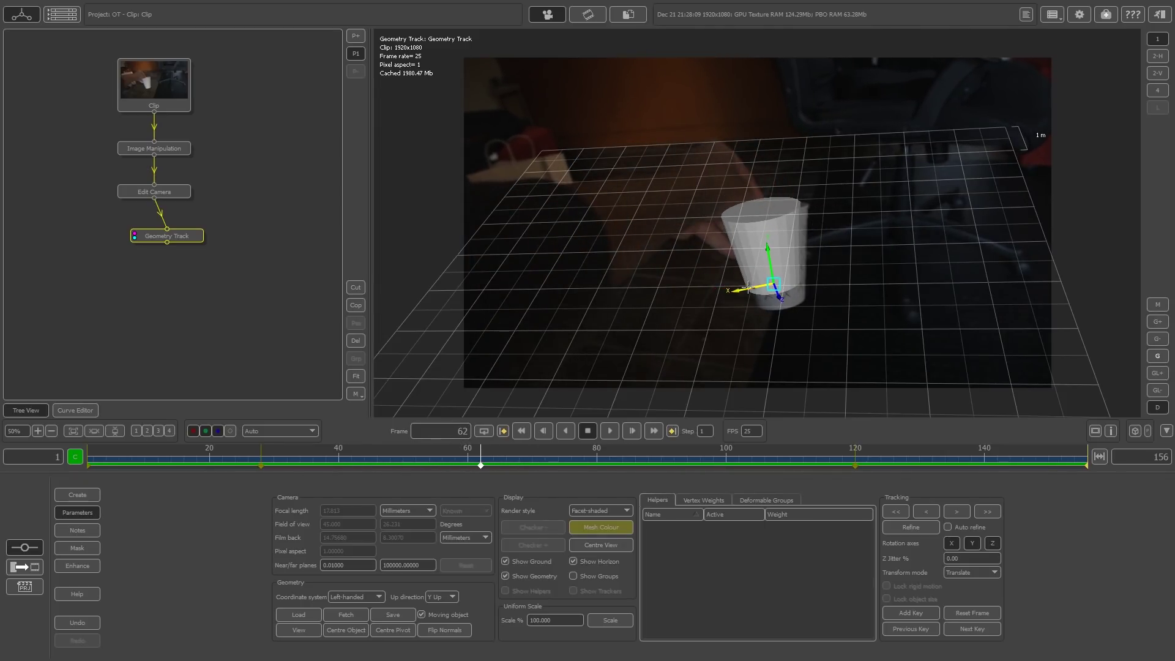
left_click_drag(767, 252, 770, 258)
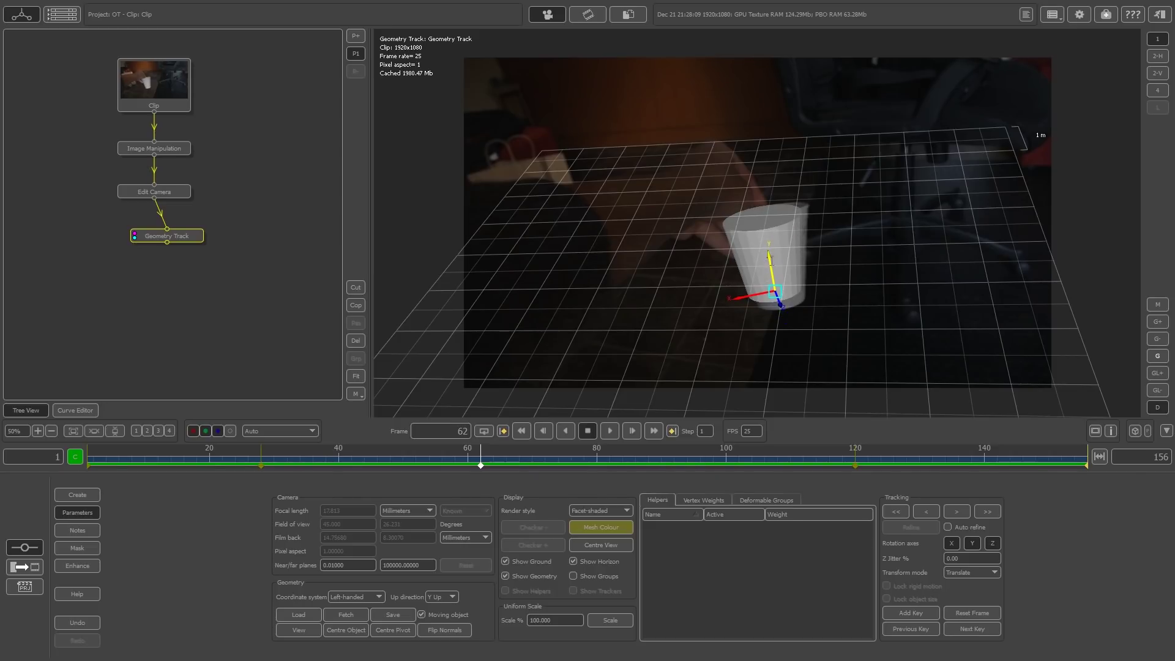
left_click_drag(734, 299, 754, 295)
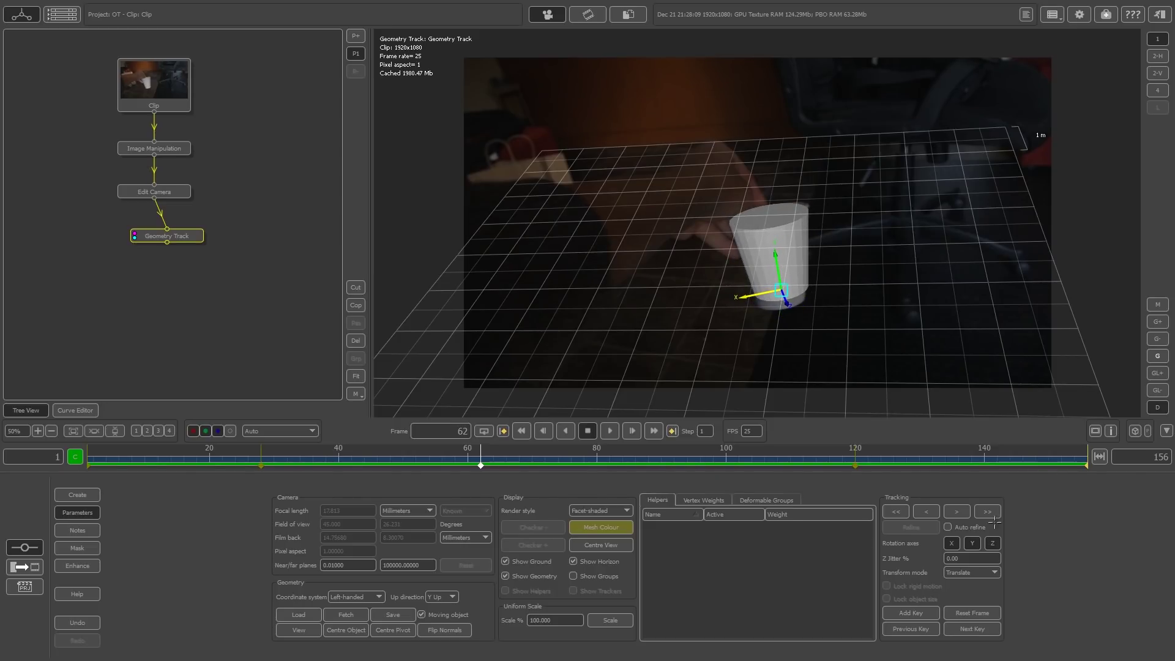
left_click(976, 572)
left_click(969, 614)
left_click_drag(784, 296, 783, 290)
left_click(977, 573)
left_click(971, 600)
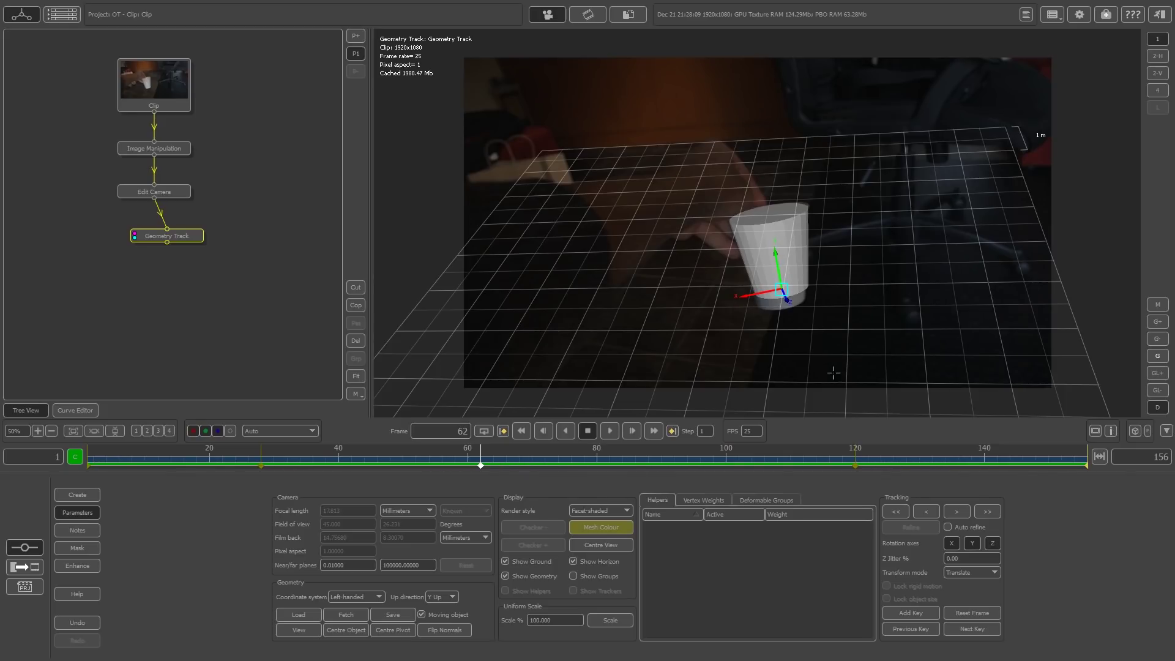
Fine-tune the cup model's rotation and X position on frame 62, and refine the track from frame 52
left_click(958, 572)
left_click(970, 612)
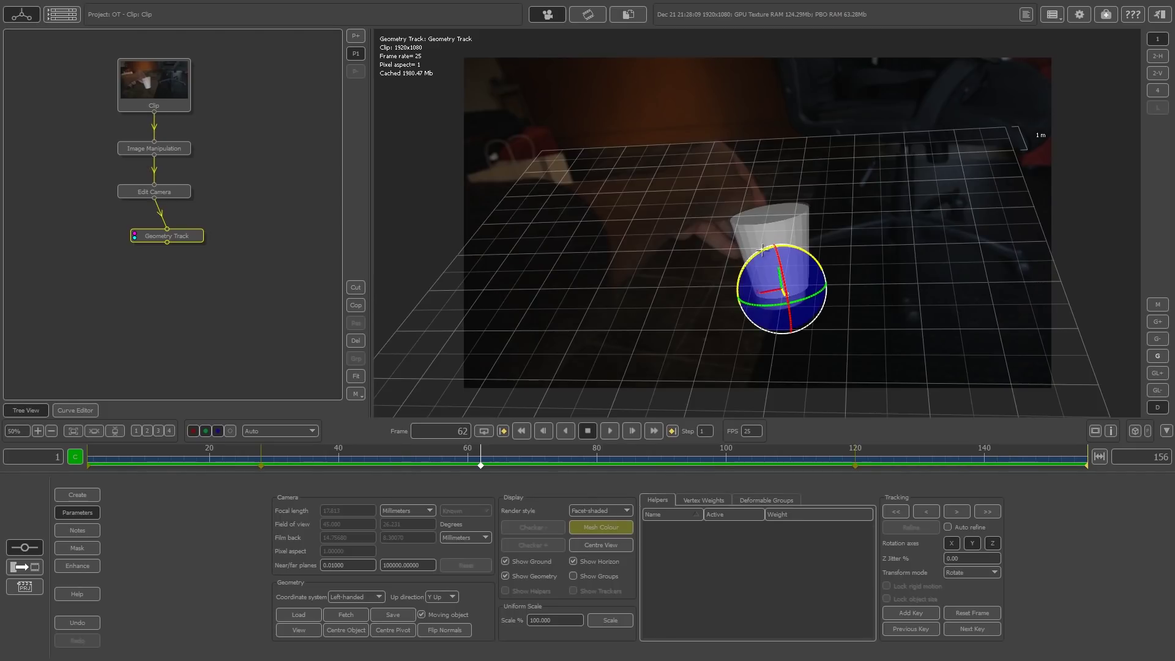
left_click(983, 574)
left_click(970, 586)
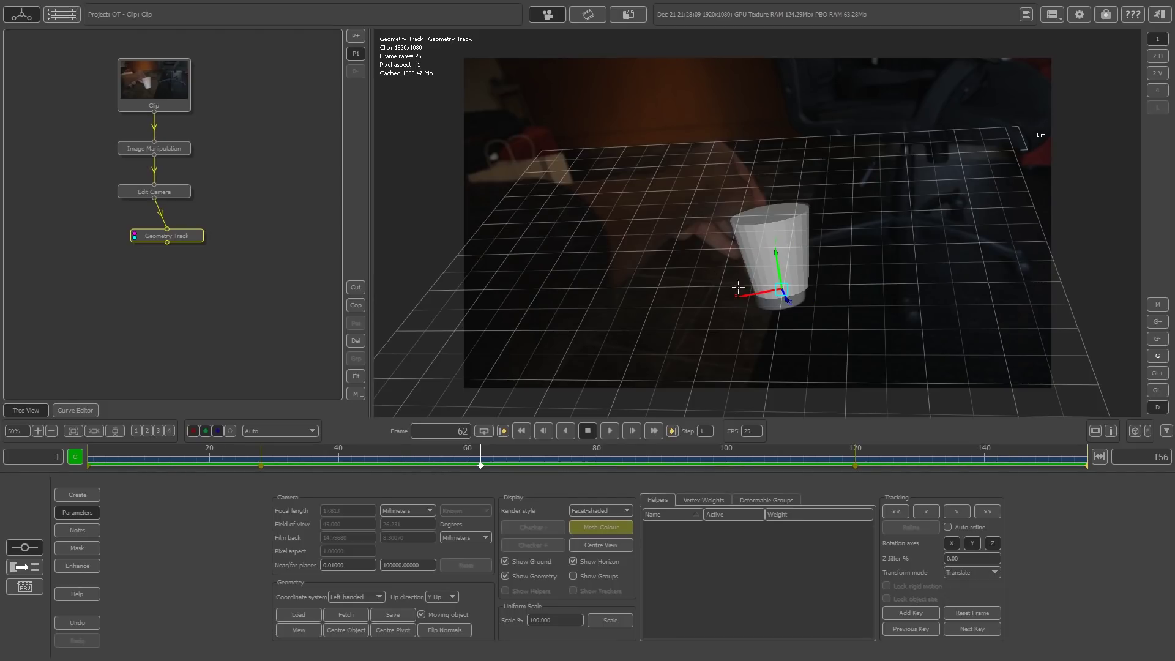
left_click_drag(742, 296, 740, 296)
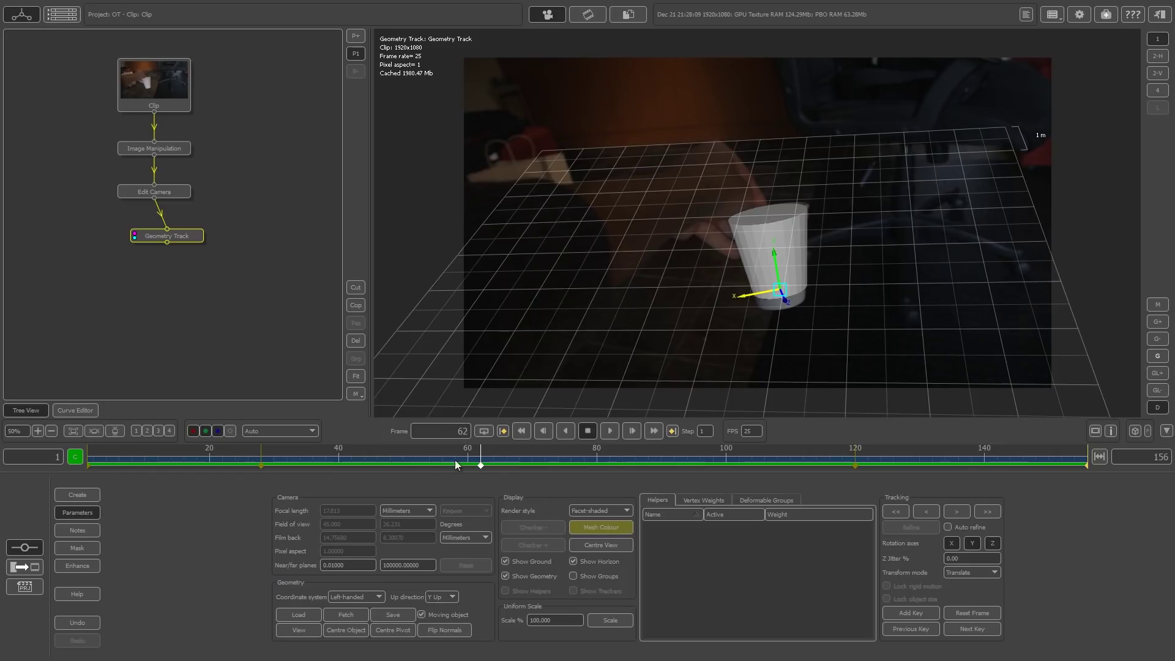
left_click_drag(454, 460, 415, 457)
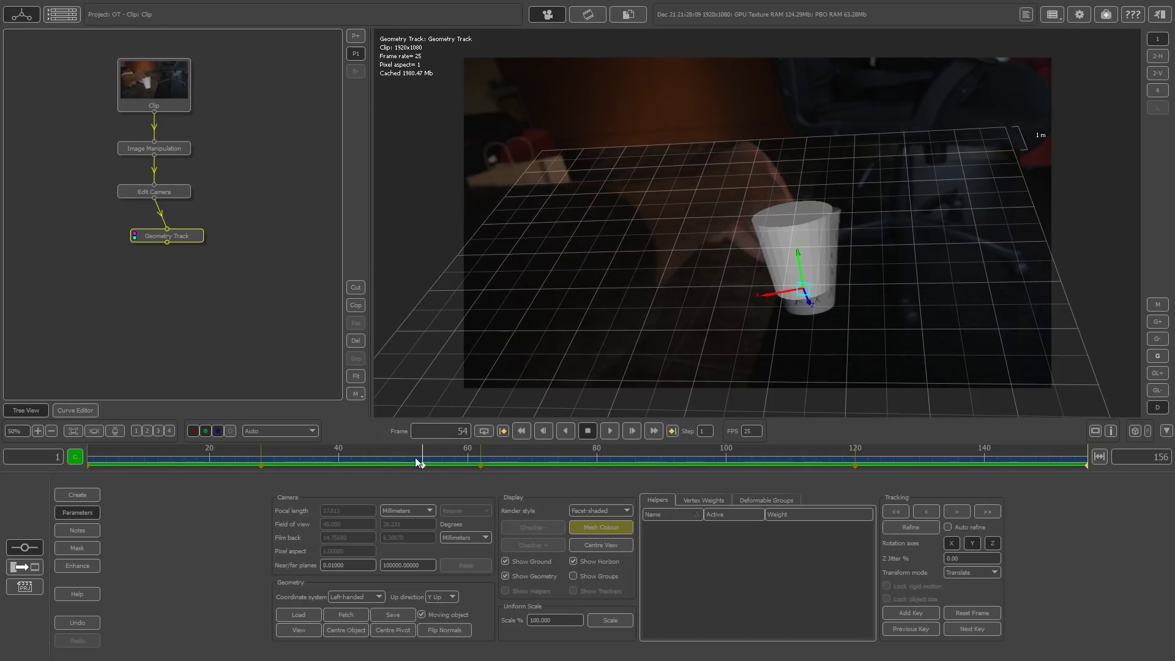
left_click(911, 527)
On frame 156, move the cup model along its X and Y axes onto the filmed cup and adjust its rotation
left_click_drag(368, 452, 1082, 453)
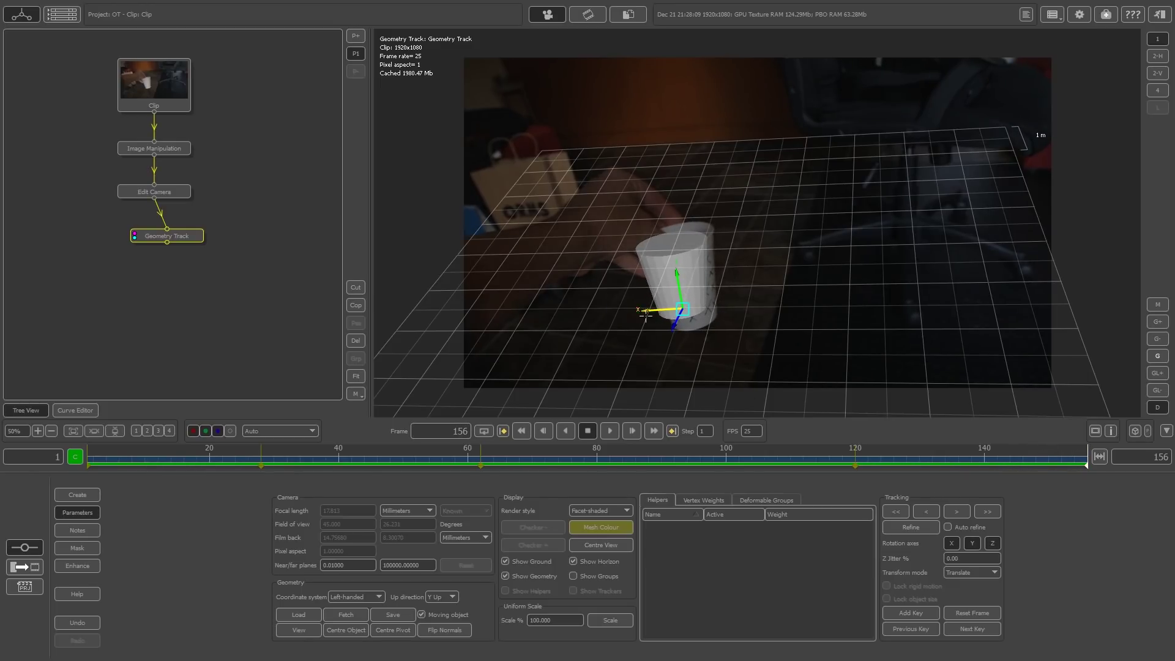
left_click_drag(650, 310, 650, 310)
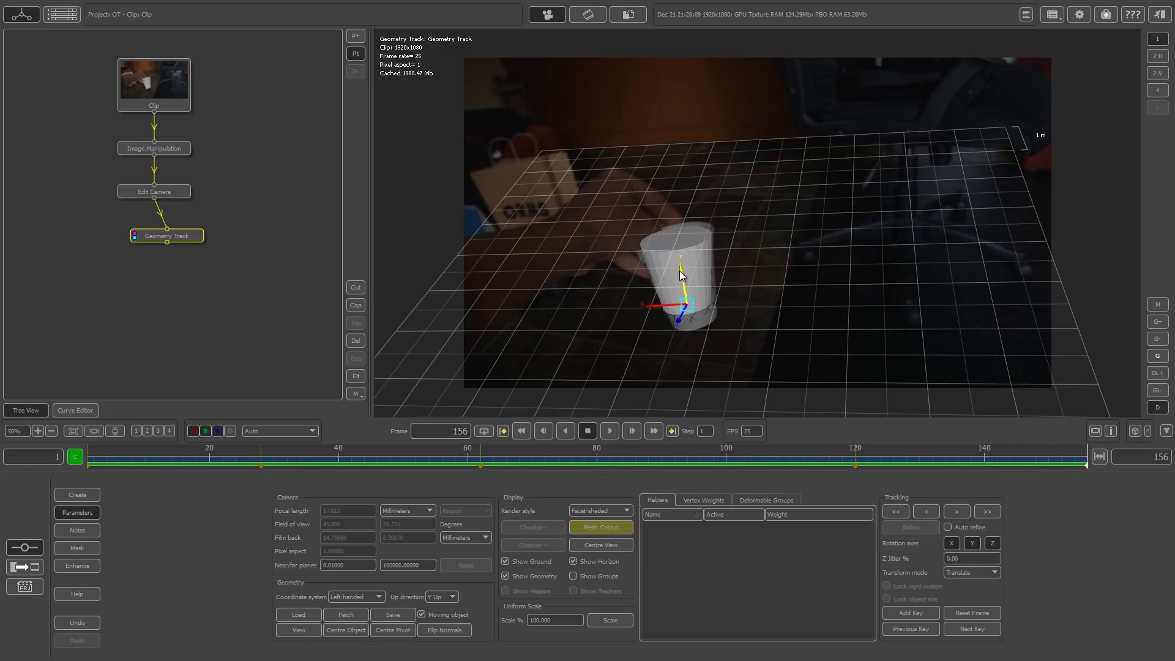
left_click(968, 573)
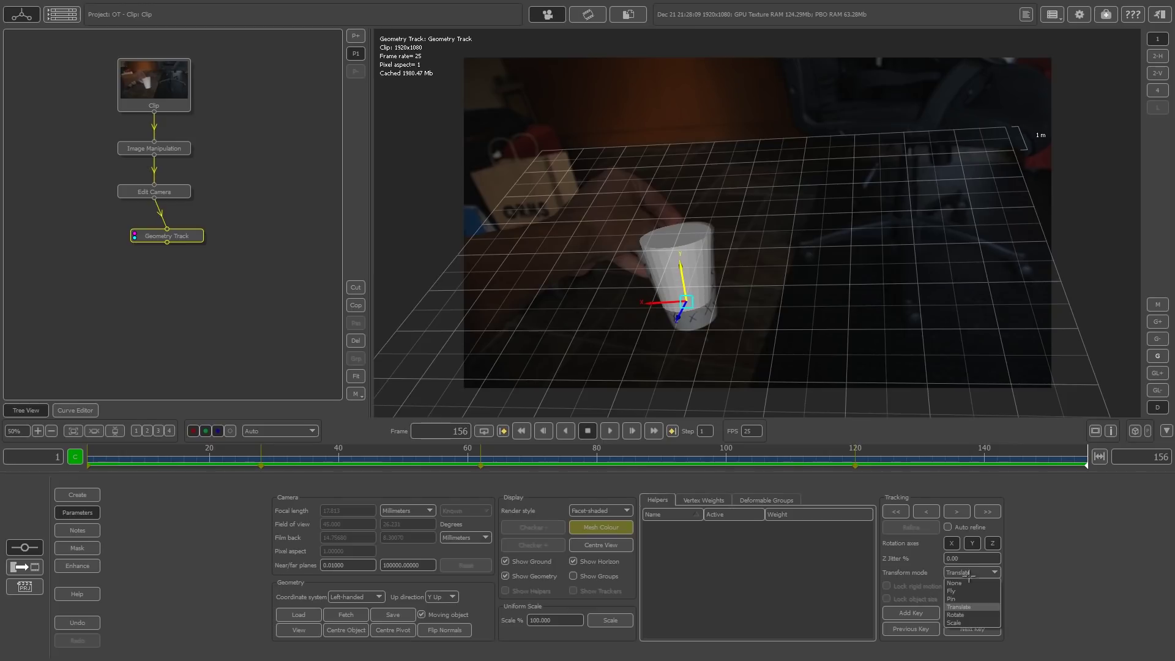
left_click(955, 614)
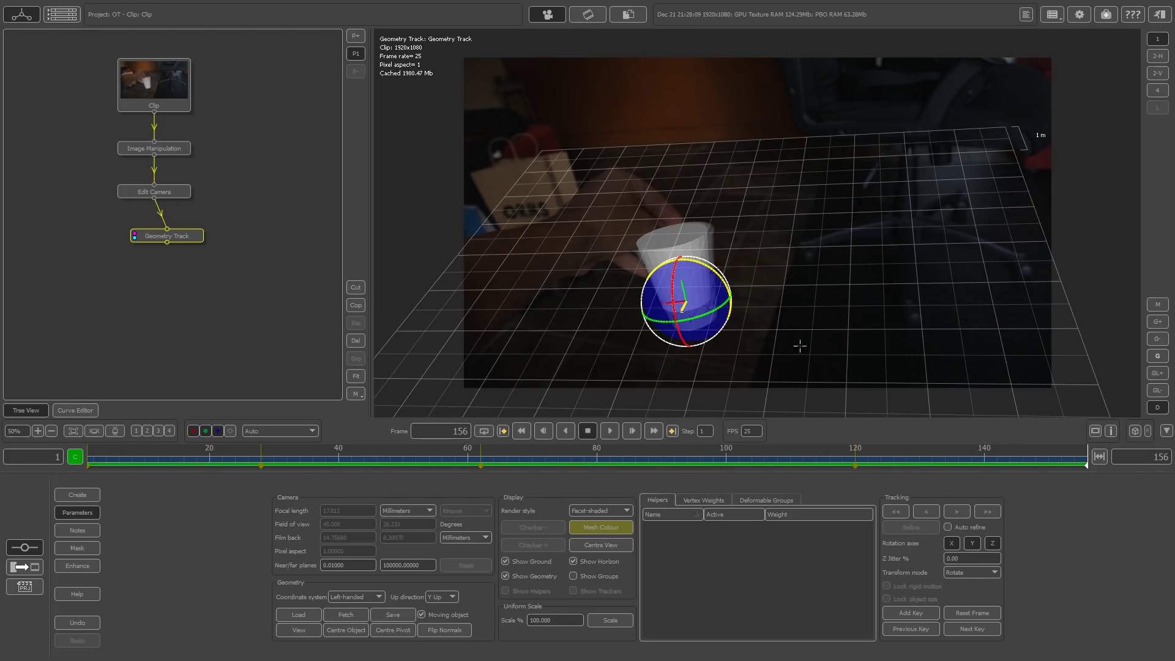
Fine-tune the cup model's position on frame 156 along its Z, Y and X axes to match the filmed cup
left_click(969, 572)
left_click(958, 599)
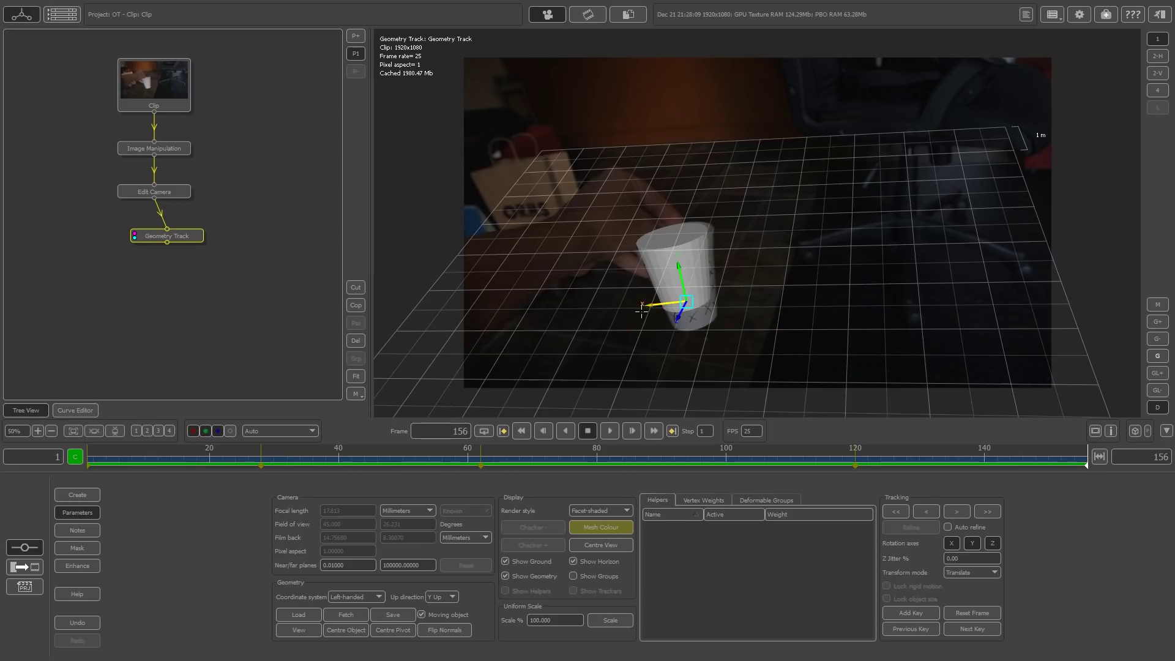
left_click_drag(678, 320, 681, 269)
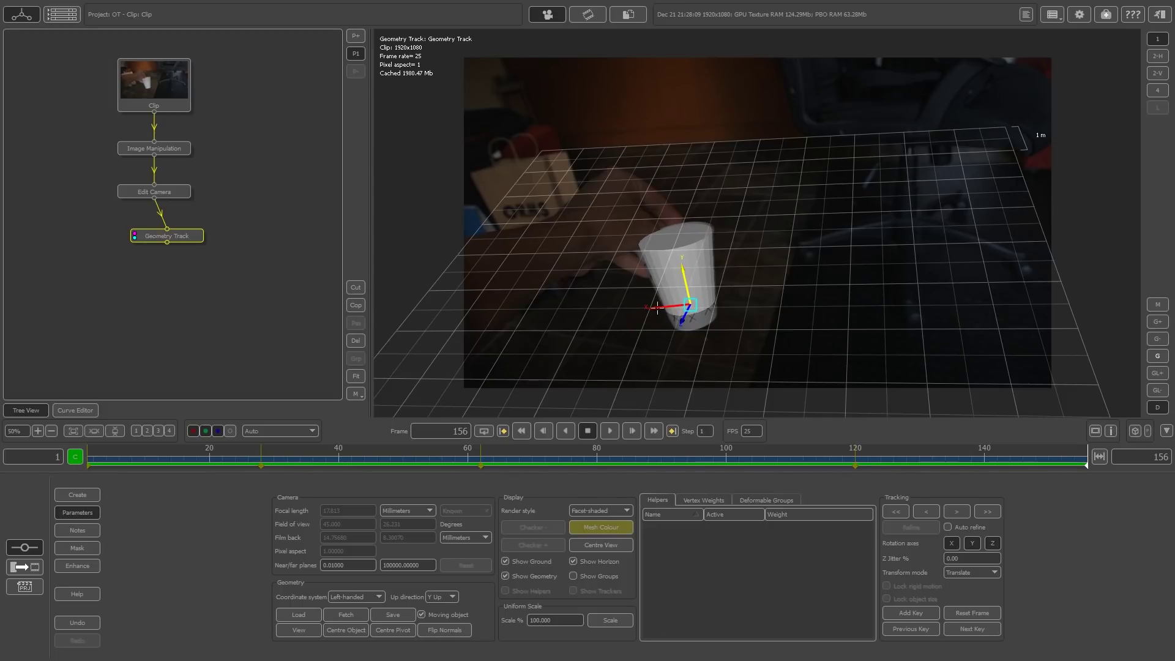
left_click_drag(684, 321, 680, 325)
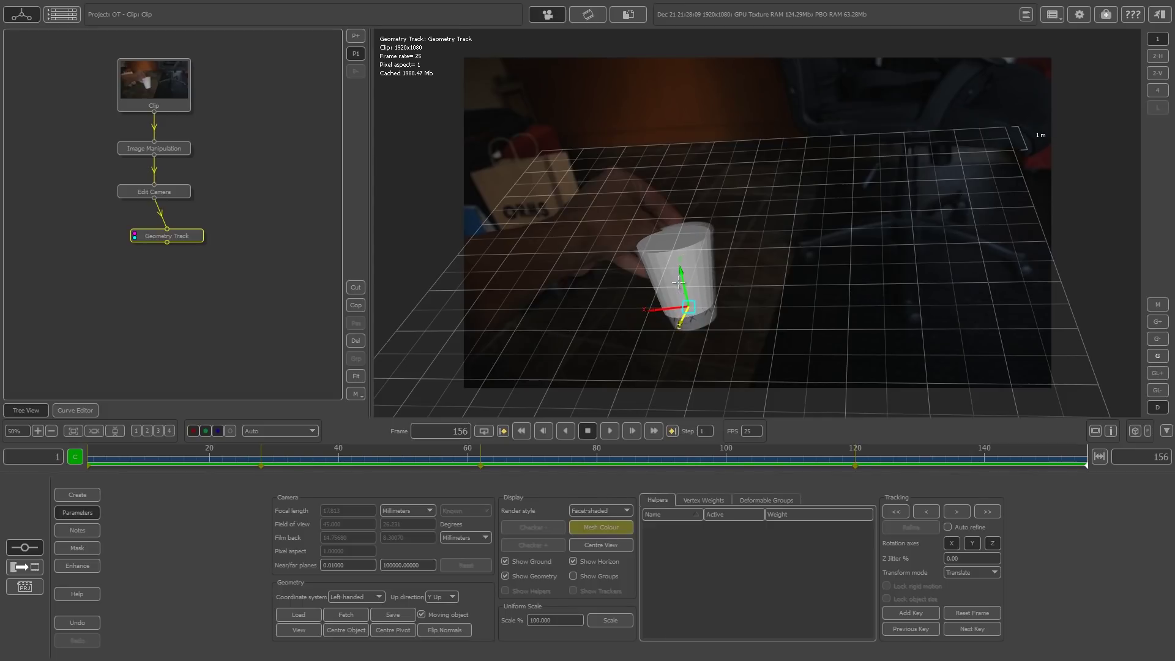
left_click_drag(680, 274, 679, 272)
left_click_drag(647, 310, 650, 307)
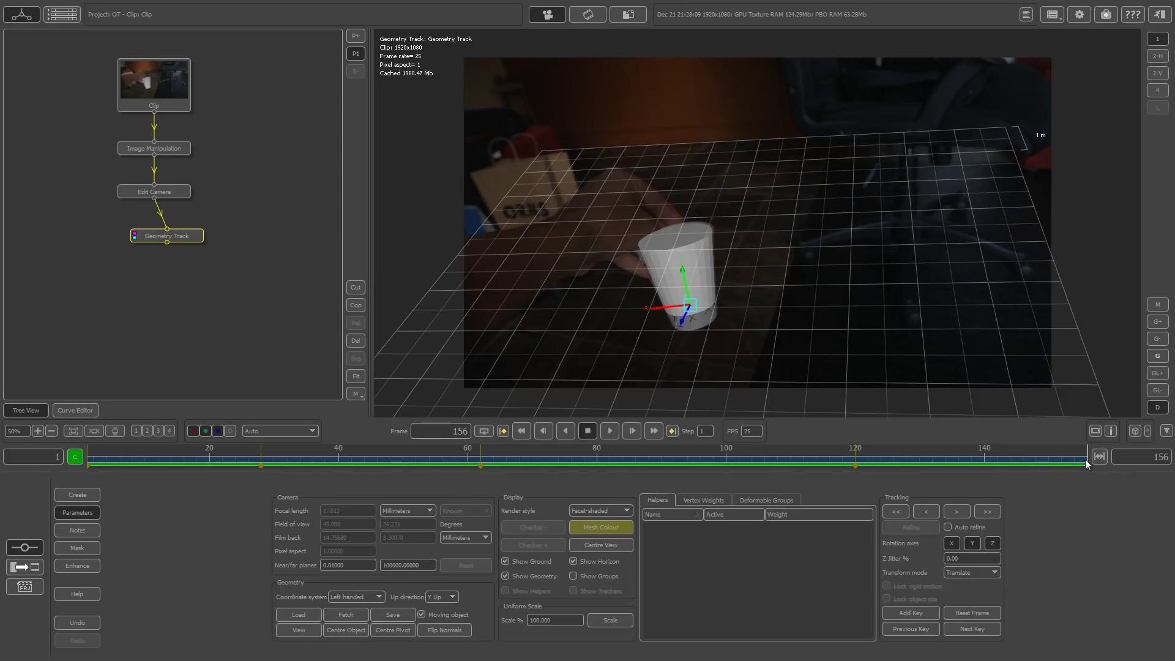
Refine the cup track from frame 142, from frame 67 and from frame 25
left_click_drag(1081, 458, 997, 458)
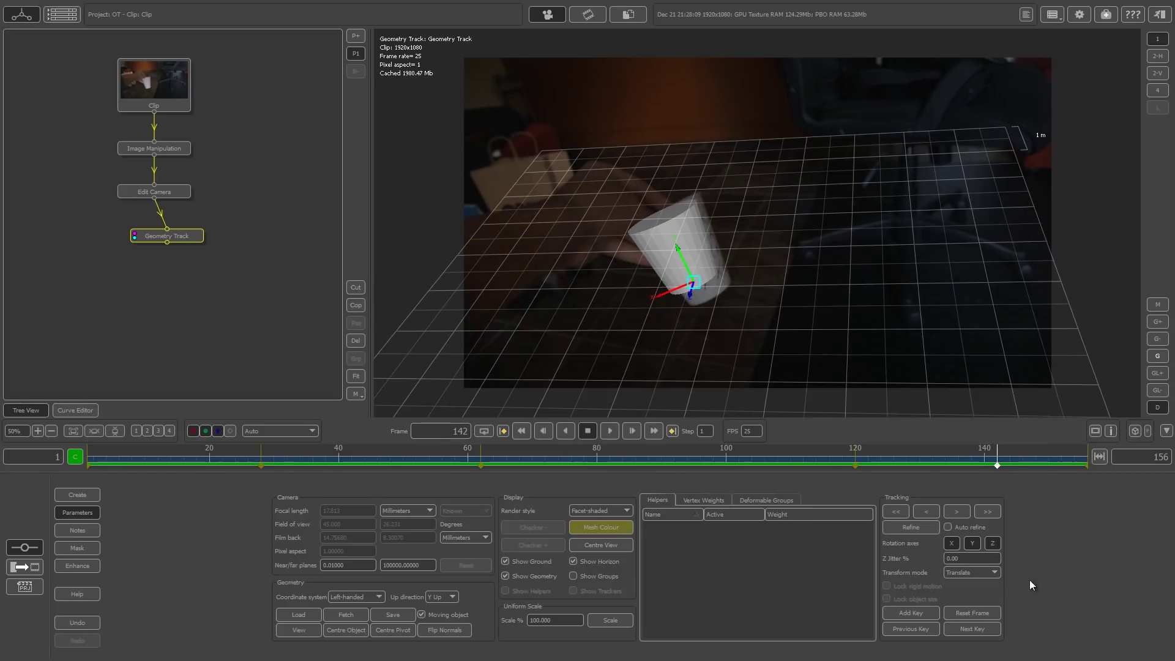
left_click(910, 527)
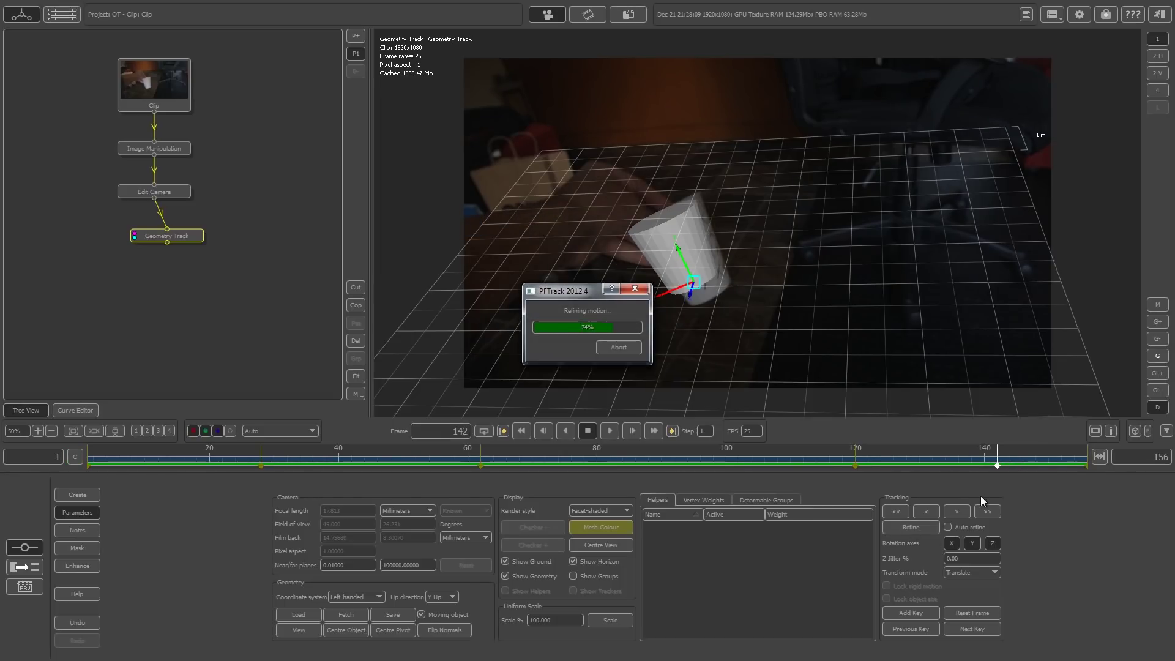
left_click_drag(934, 457, 513, 442)
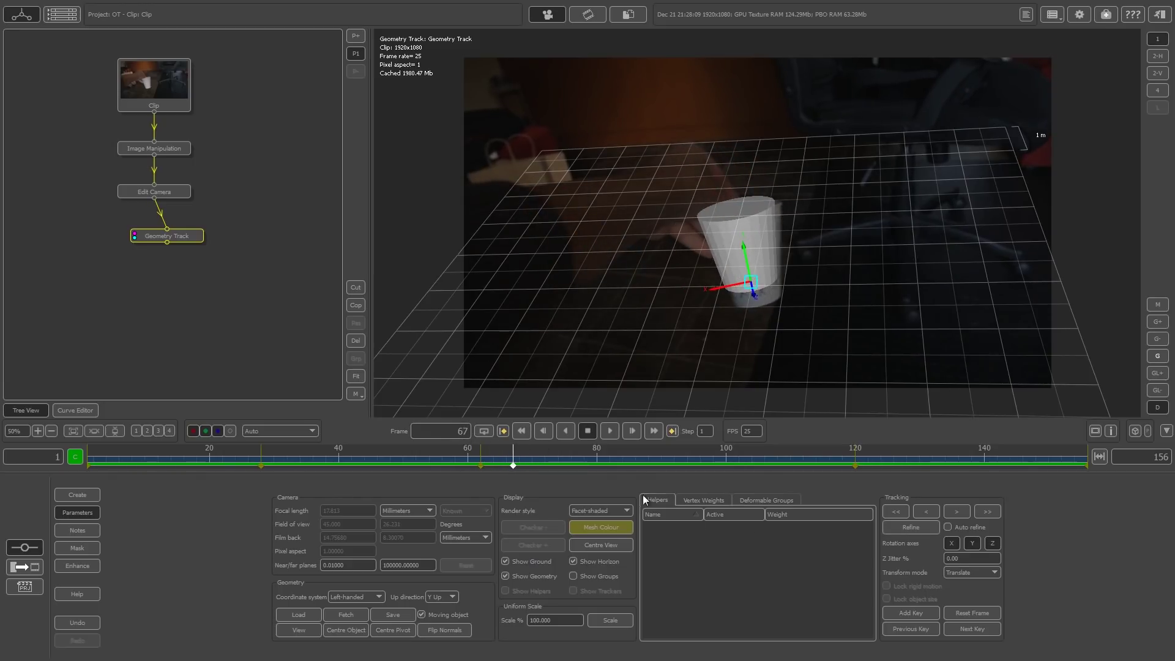
left_click(938, 526)
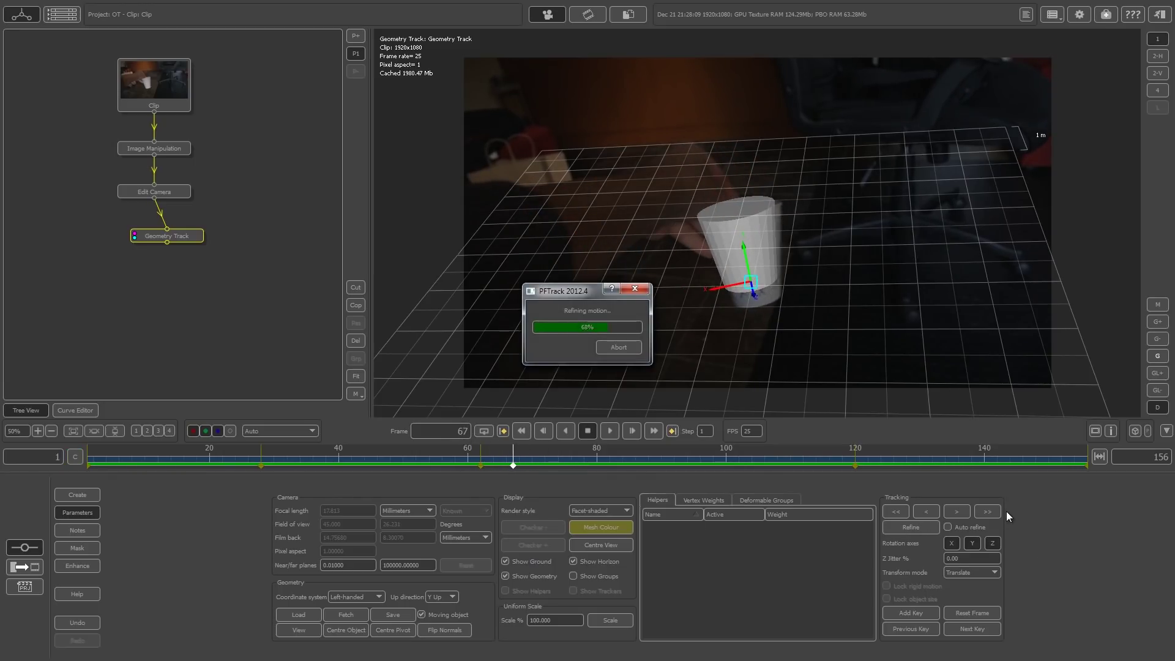
left_click_drag(513, 457, 240, 462)
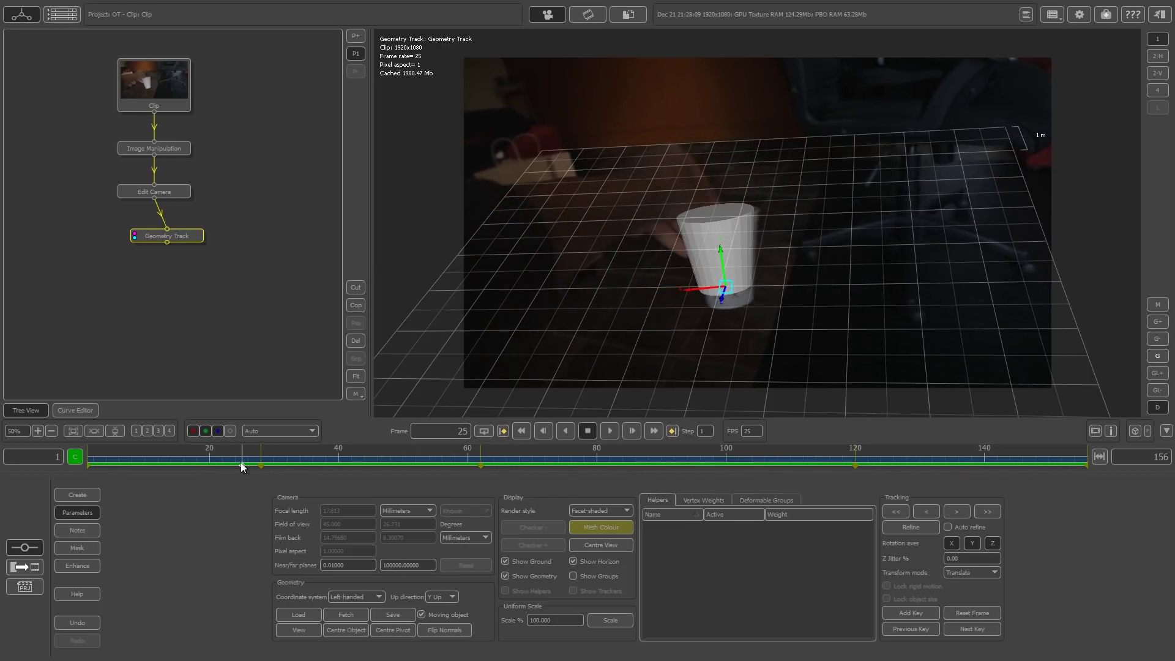
left_click(896, 525)
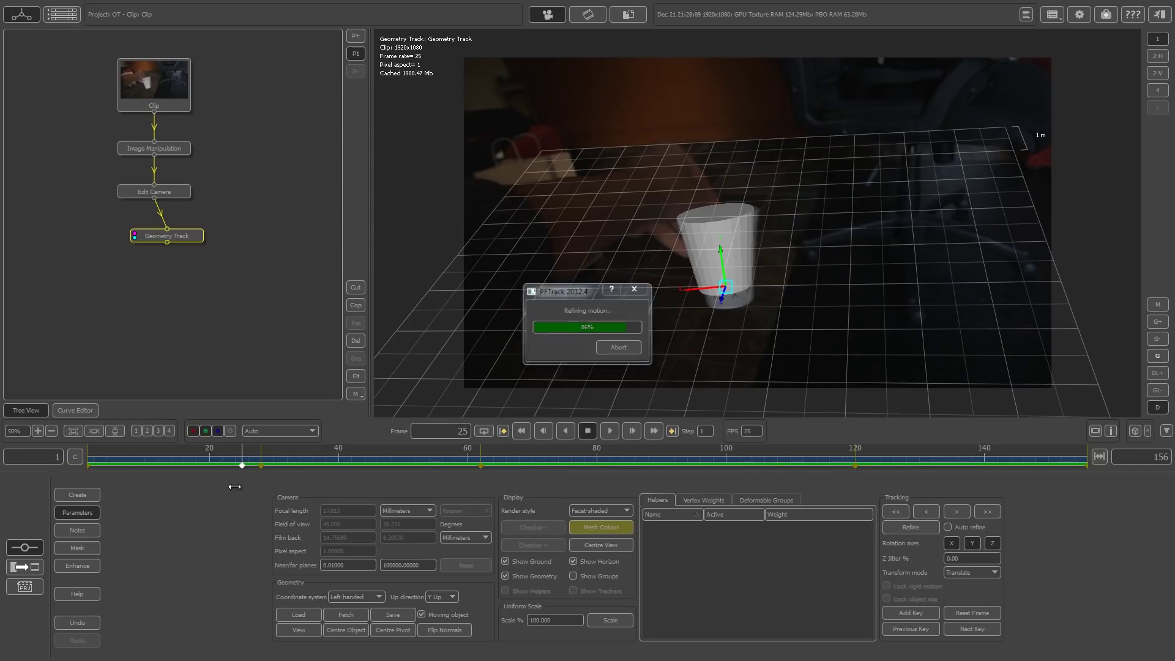
Check the cup model's fit across the whole frame range and play the track from frame 1
left_click_drag(230, 457, 184, 465)
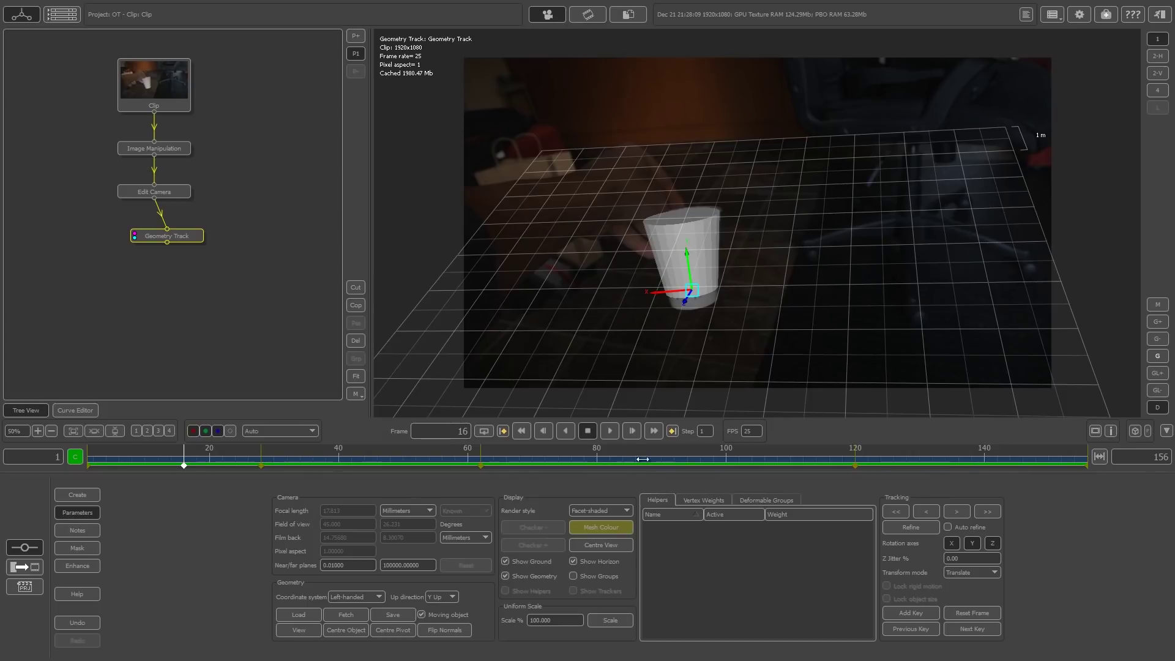
left_click_drag(177, 459, 1096, 467)
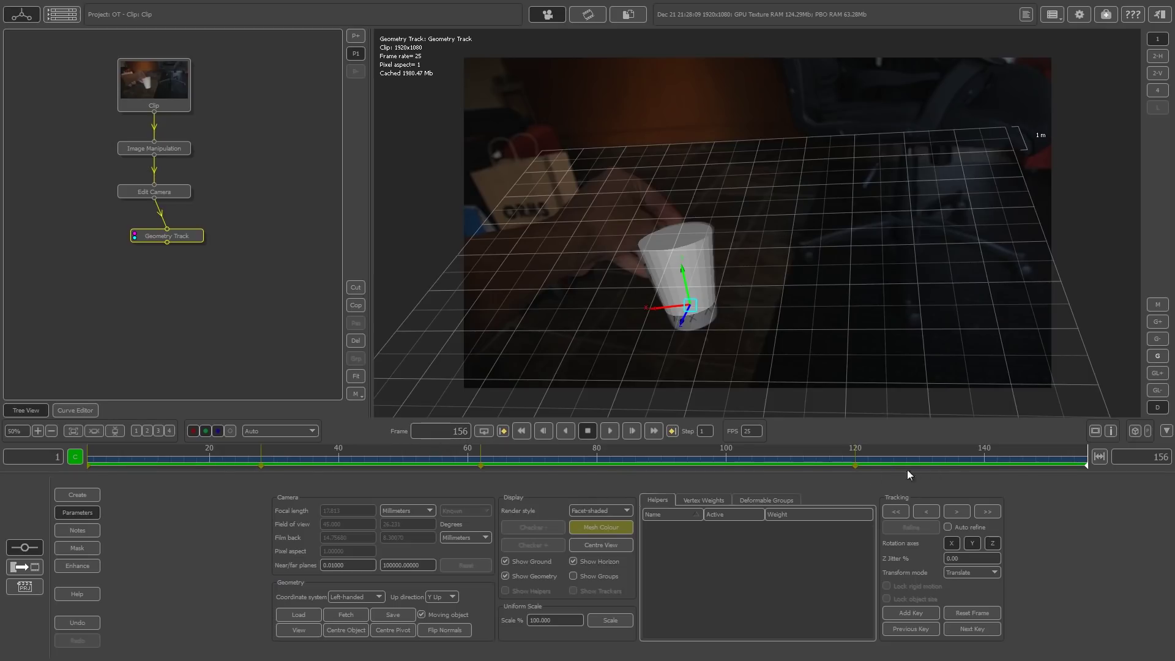
left_click_drag(835, 463, 90, 462)
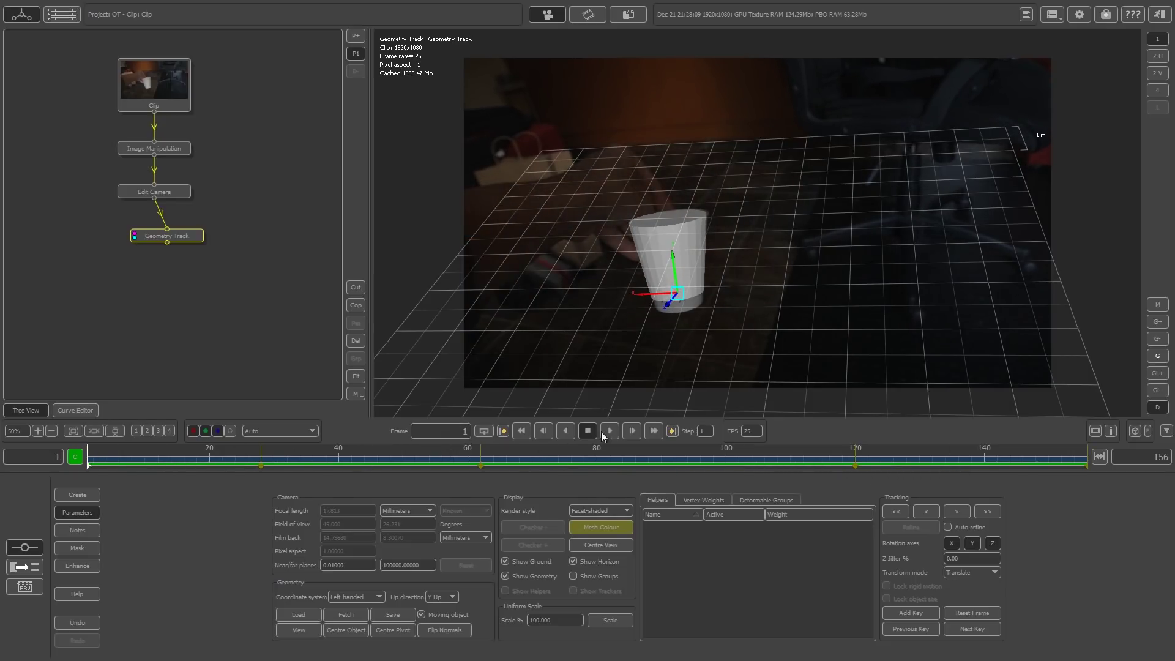
left_click(610, 431)
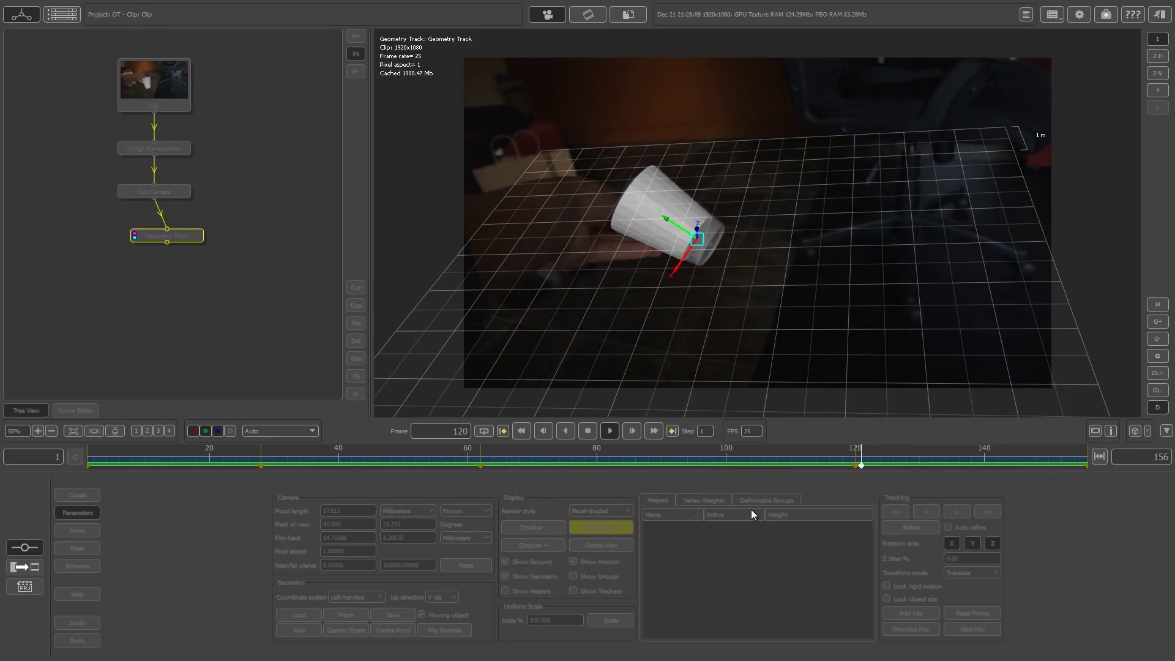
On frame 139, adjust the cup model's rotation and nudge it along its Y and X axes onto the filmed cup
left_click_drag(618, 463, 977, 465)
left_click(975, 573)
left_click(973, 611)
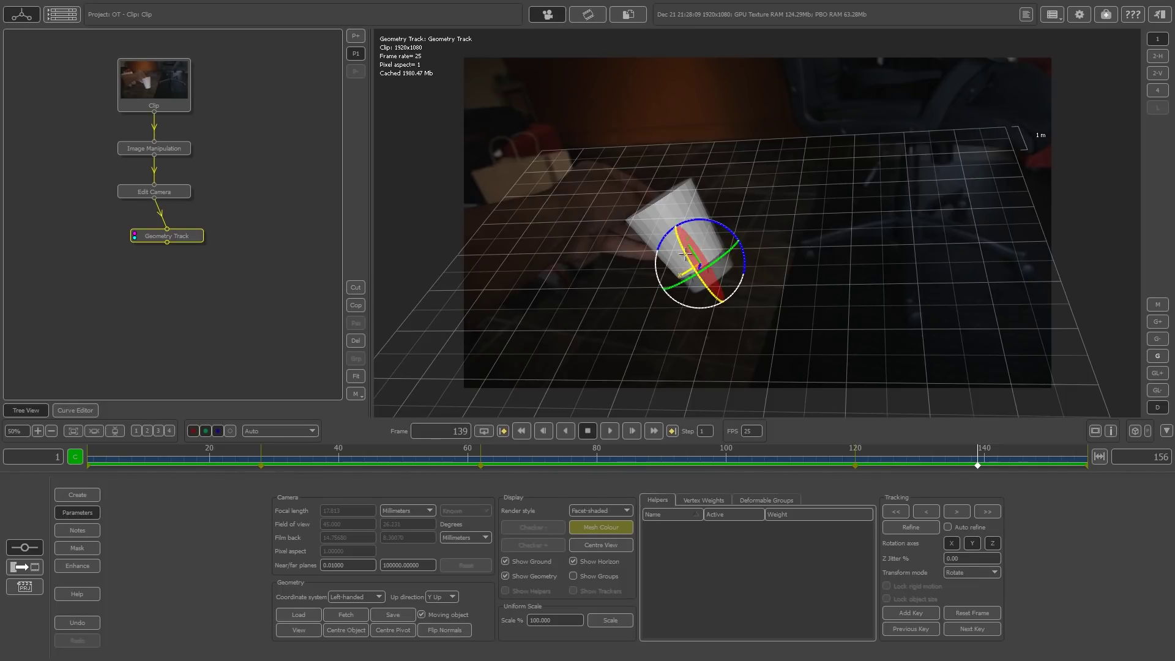
left_click_drag(685, 254, 720, 224)
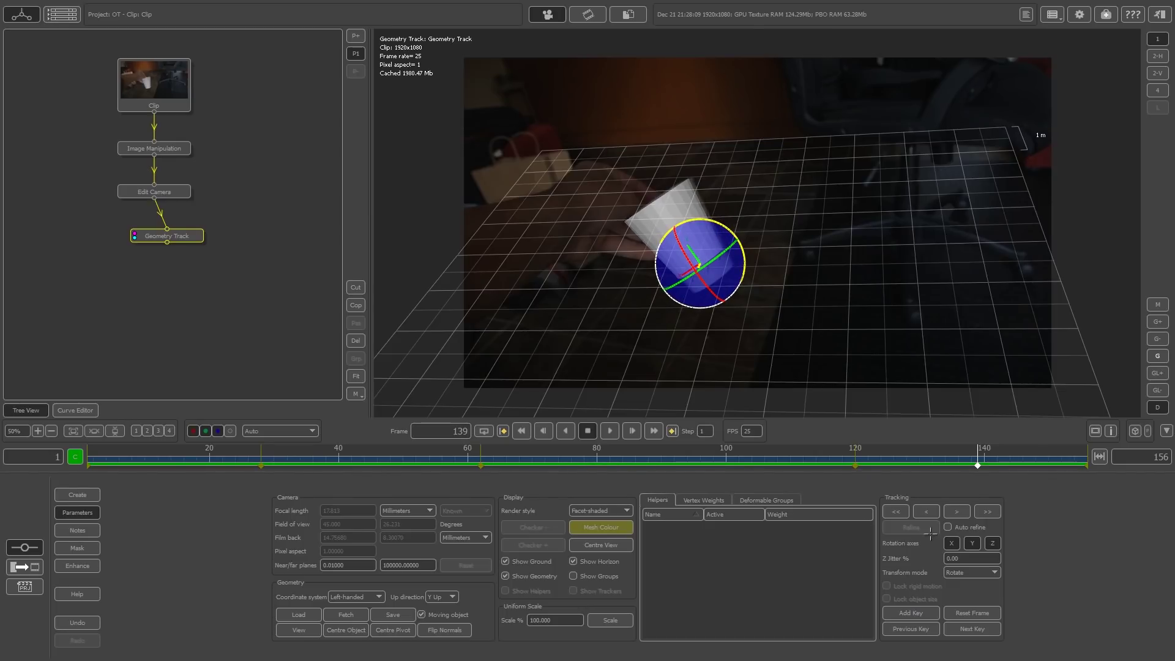
left_click(974, 572)
left_click(970, 603)
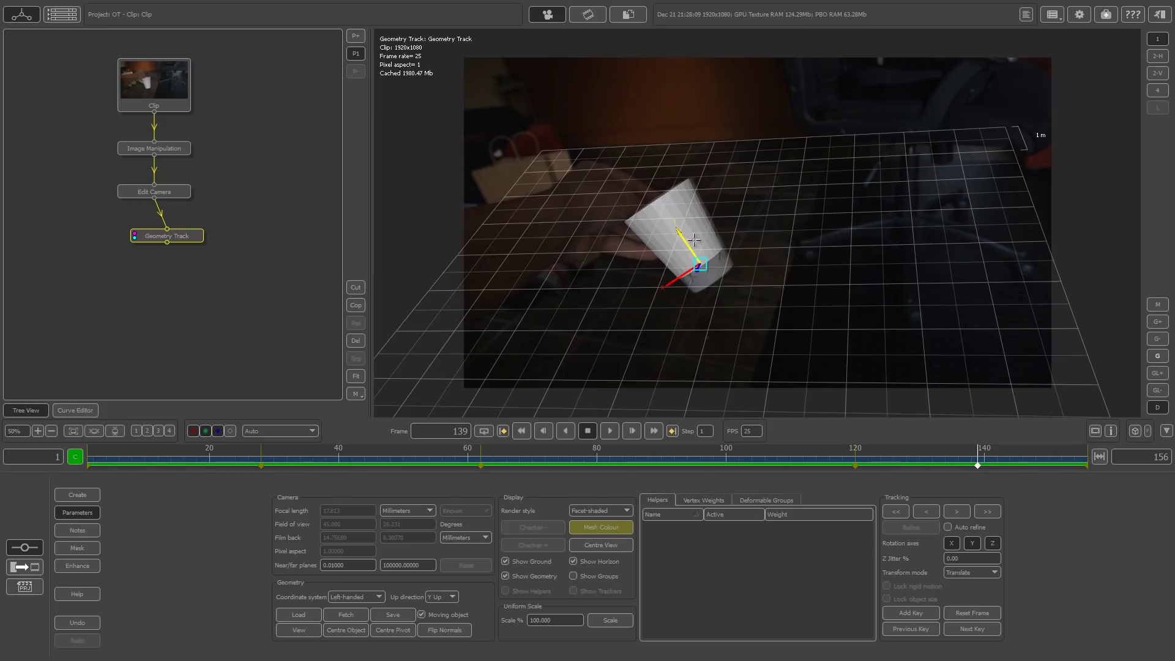
left_click_drag(680, 236, 681, 238)
left_click_drag(670, 284, 671, 284)
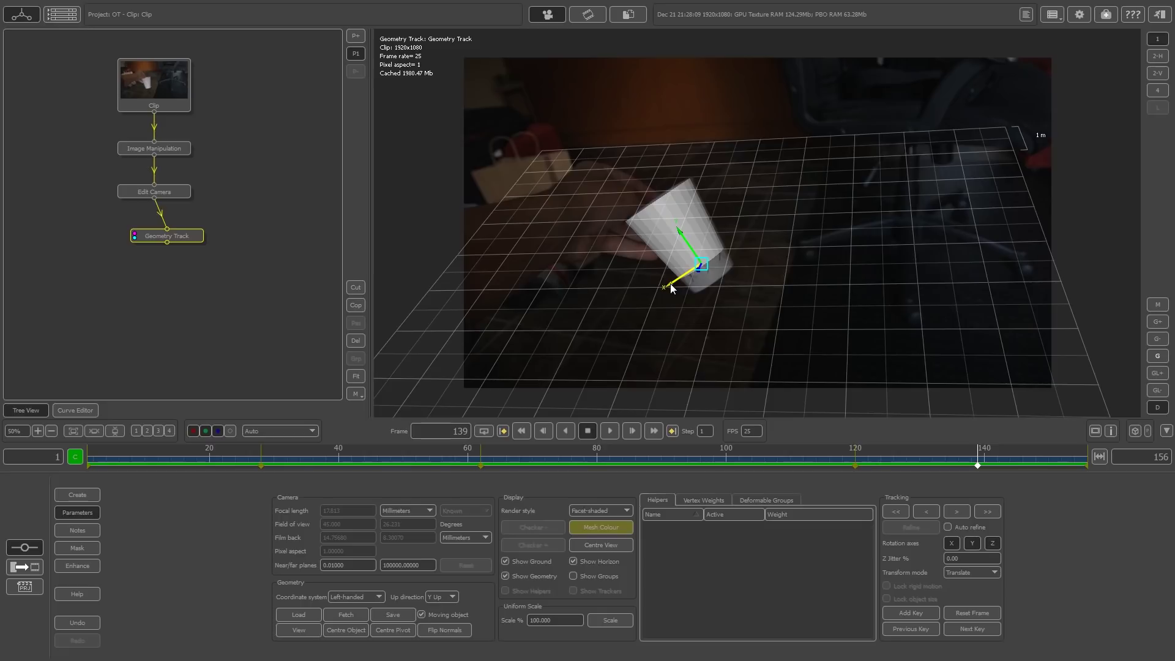
Refine the cup track from frame 143 and from frame 152
left_click(945, 459)
left_click(918, 527)
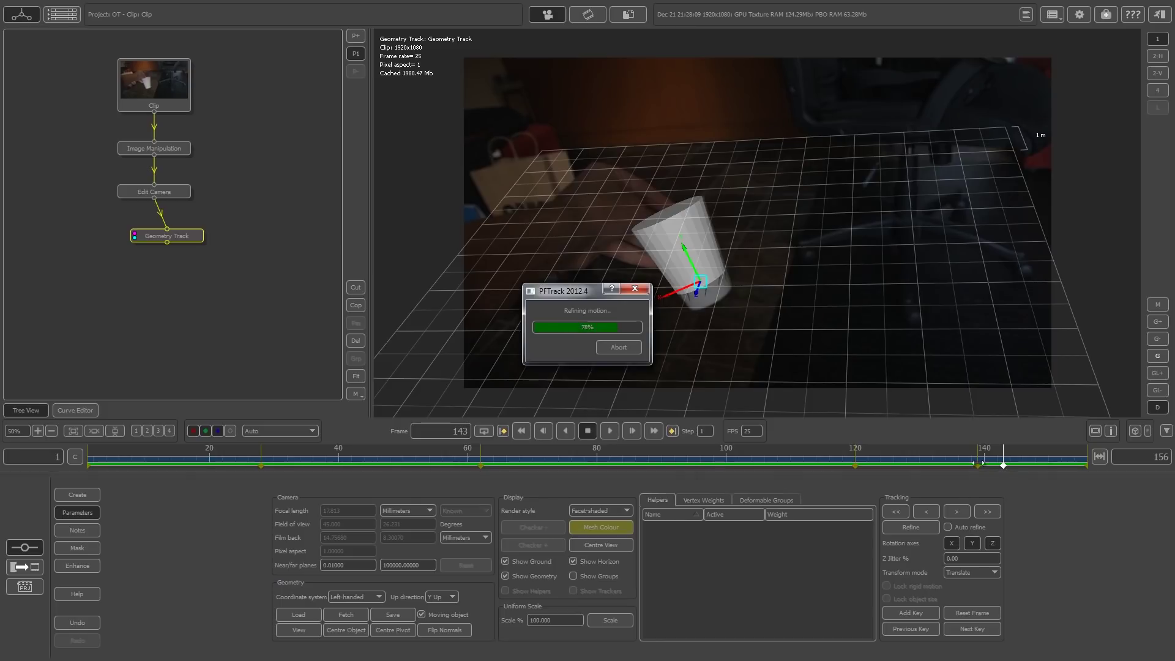
left_click_drag(1002, 462, 1062, 465)
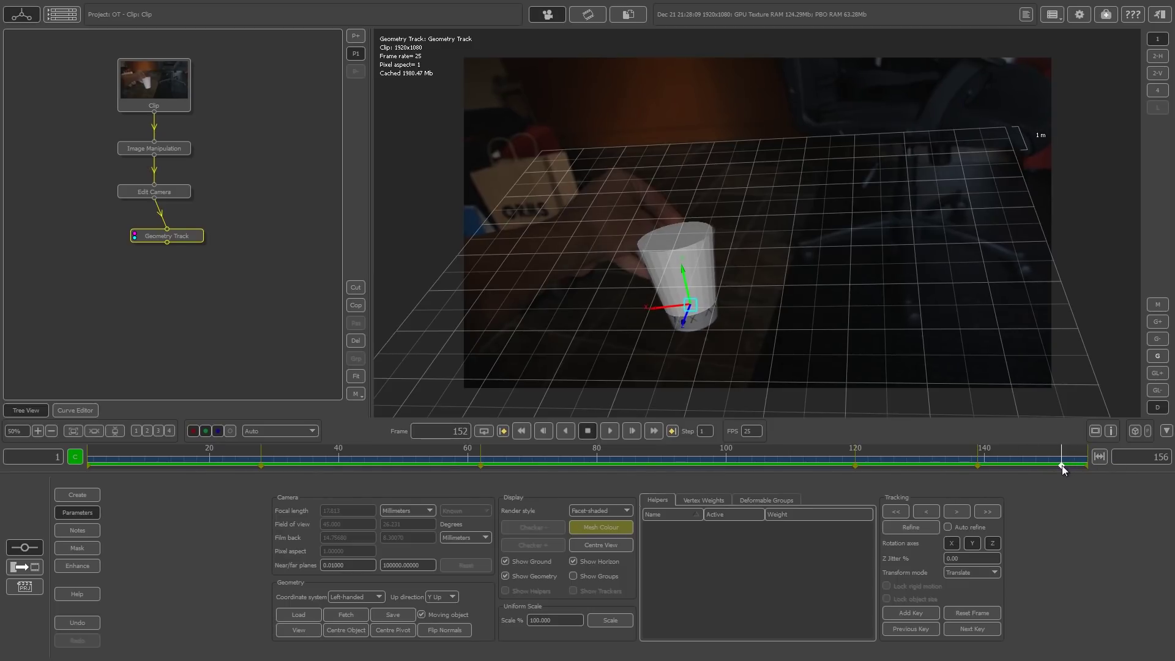
left_click(927, 524)
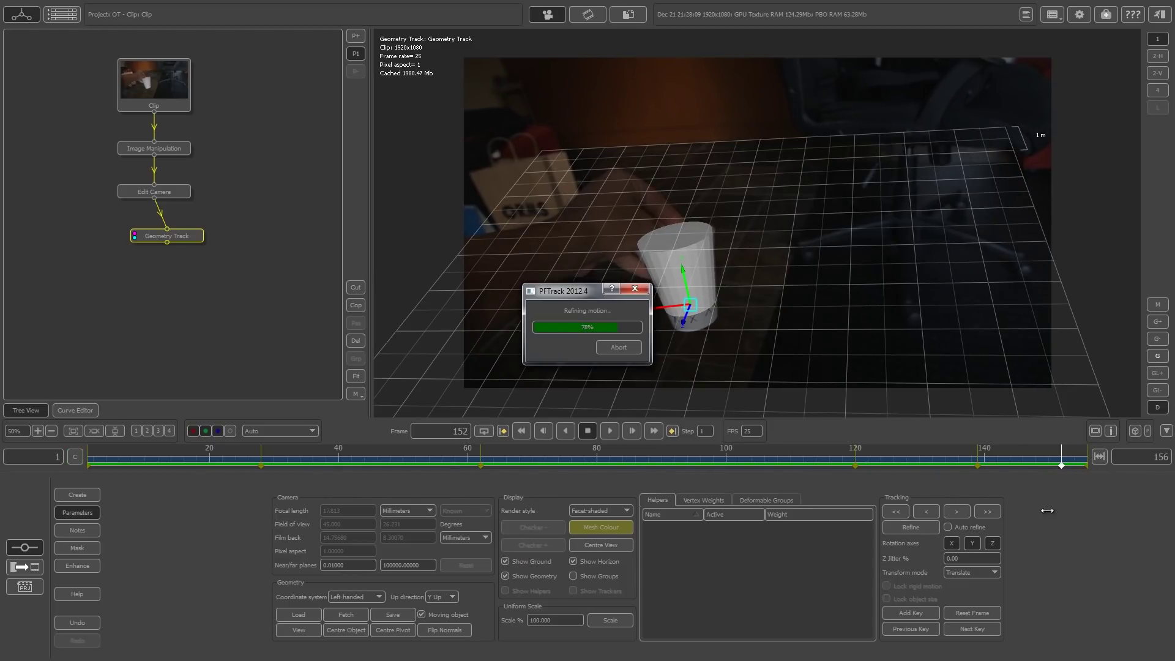
Play back the refined cup track from frame 87 and return to frame 85
left_click_drag(1055, 464, 629, 469)
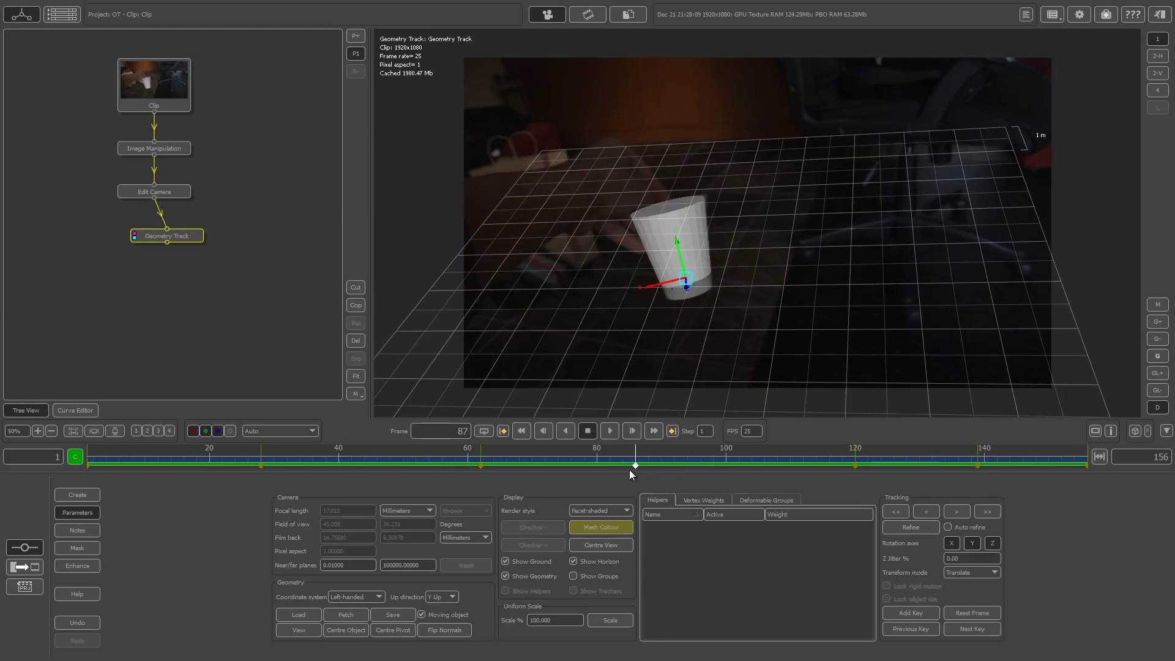
left_click(609, 431)
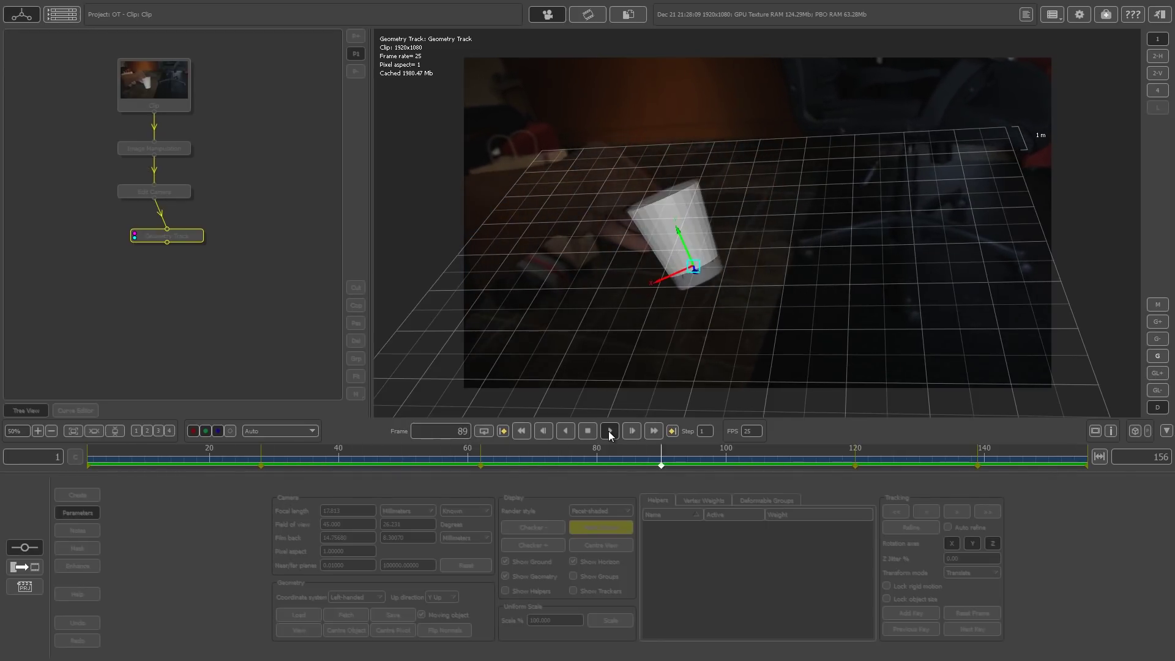
left_click(587, 430)
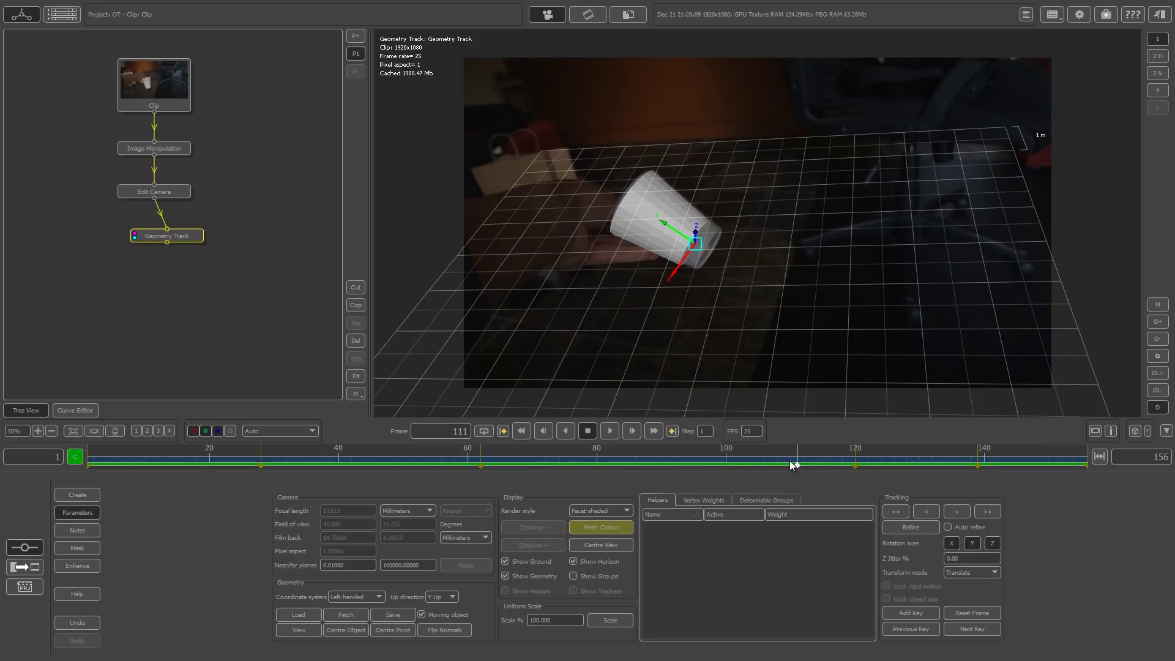
left_click(629, 463)
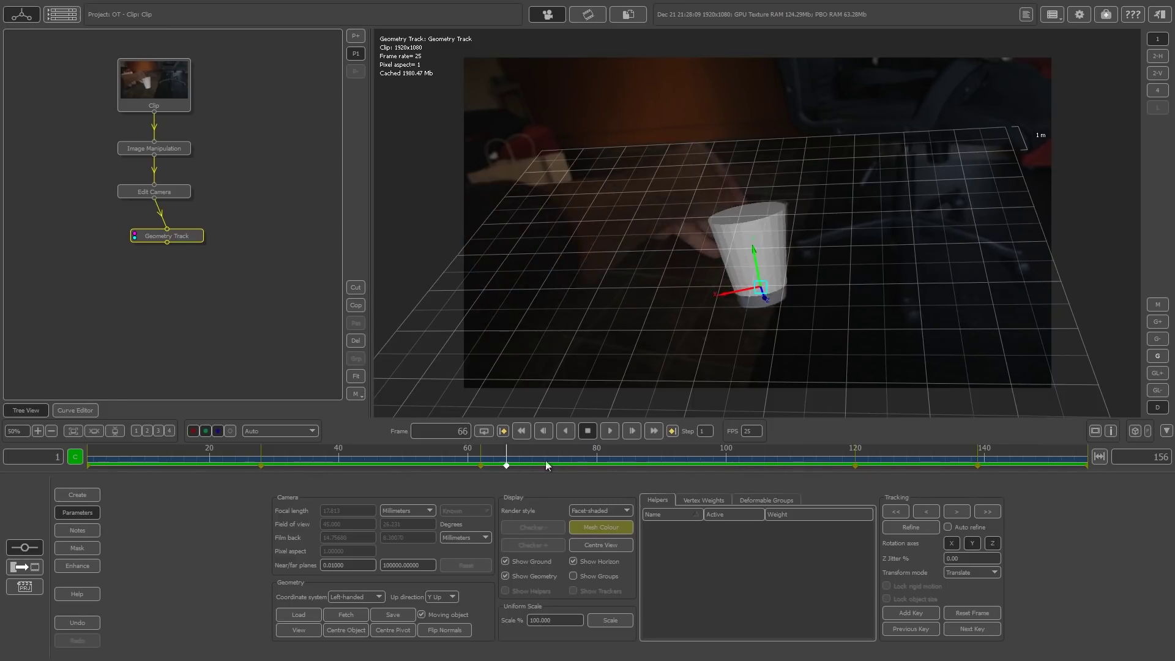
Display the cup model as a wire-frame, hide the ground grid, and turn off the dimming of the footage
left_click(599, 510)
left_click(578, 525)
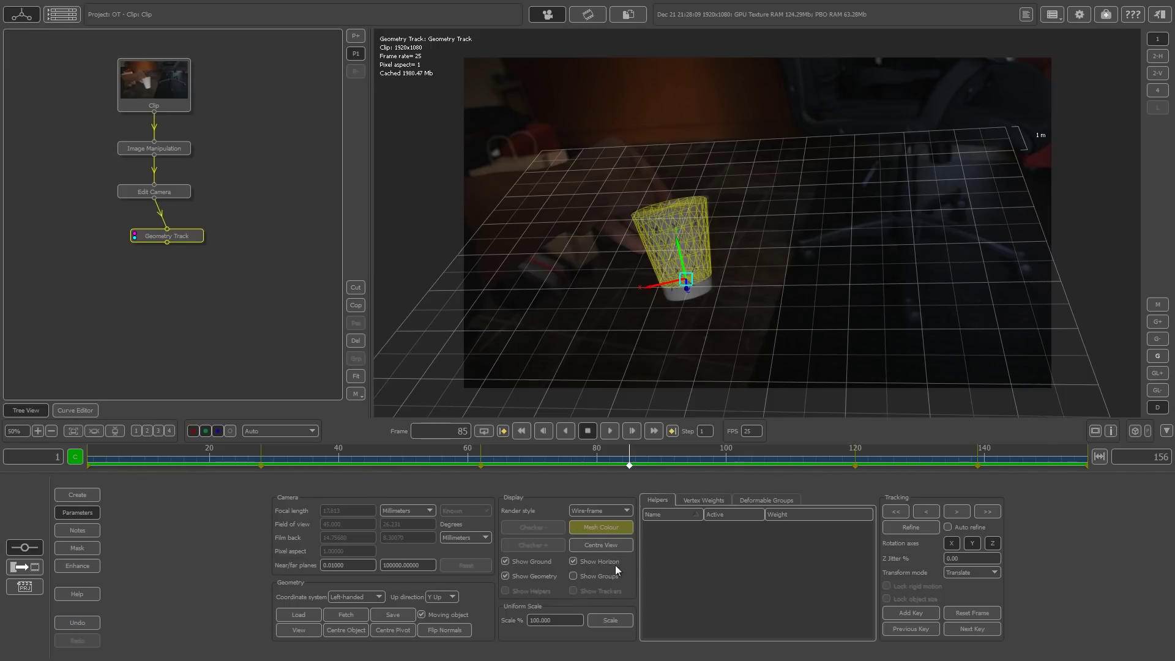
left_click(505, 561)
left_click(504, 576)
left_click(1158, 409)
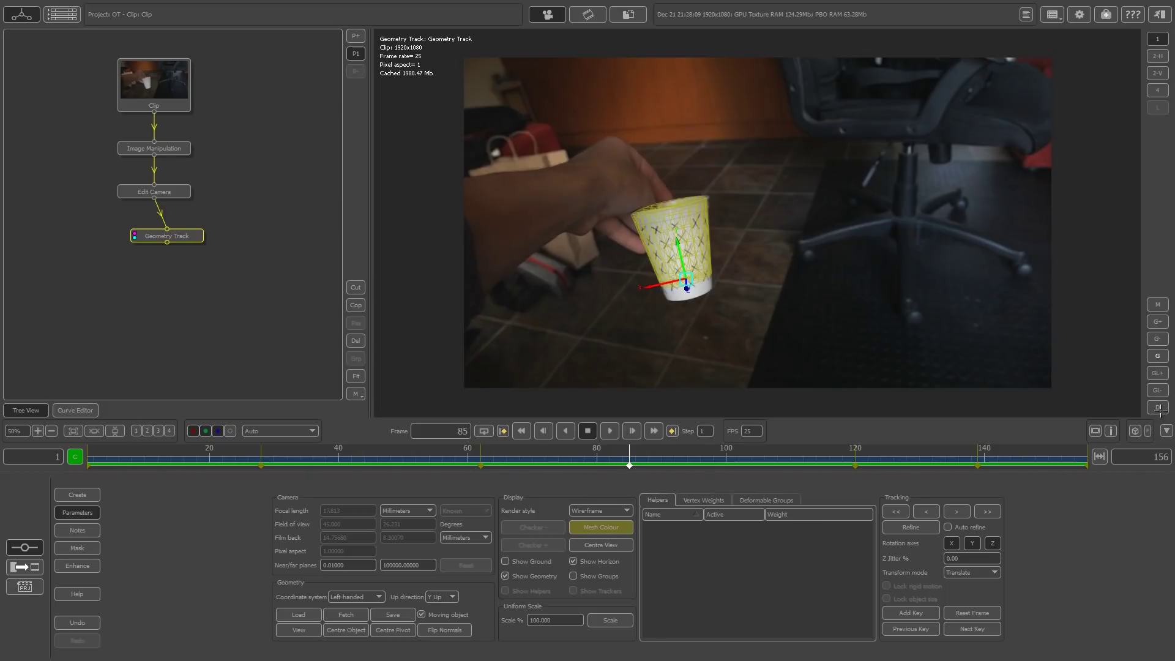
left_click(1158, 408)
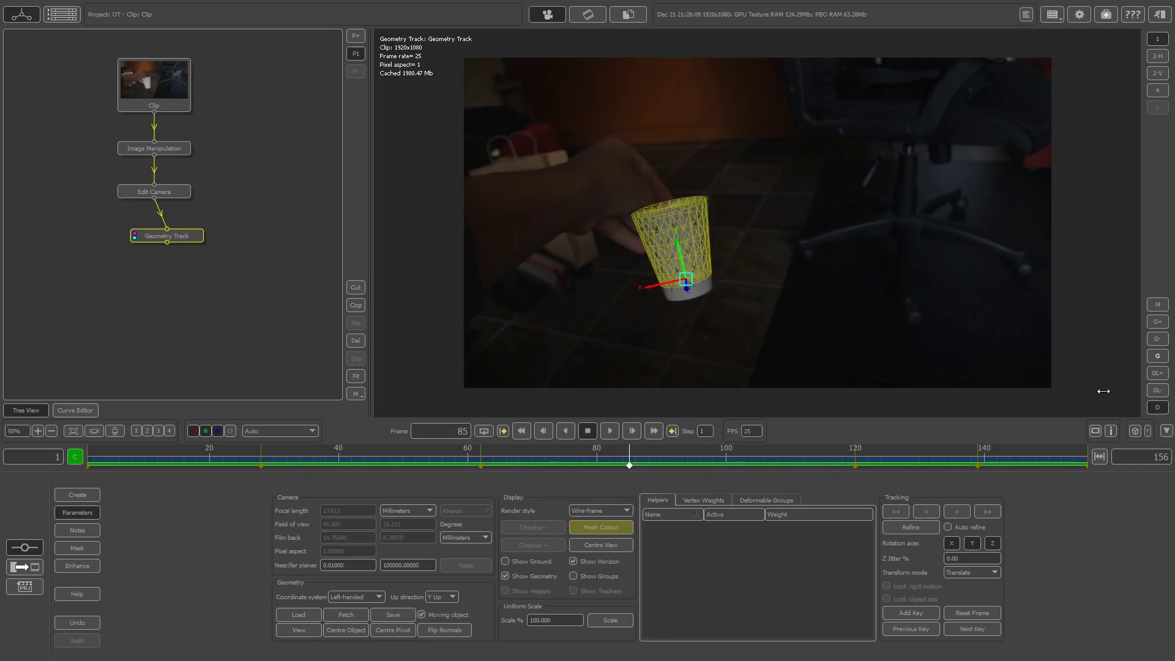
left_click(1158, 407)
Play the wire-frame cup track over the undimmed footage from the start and return to frame 1
left_click_drag(625, 456, 46, 464)
left_click(611, 432)
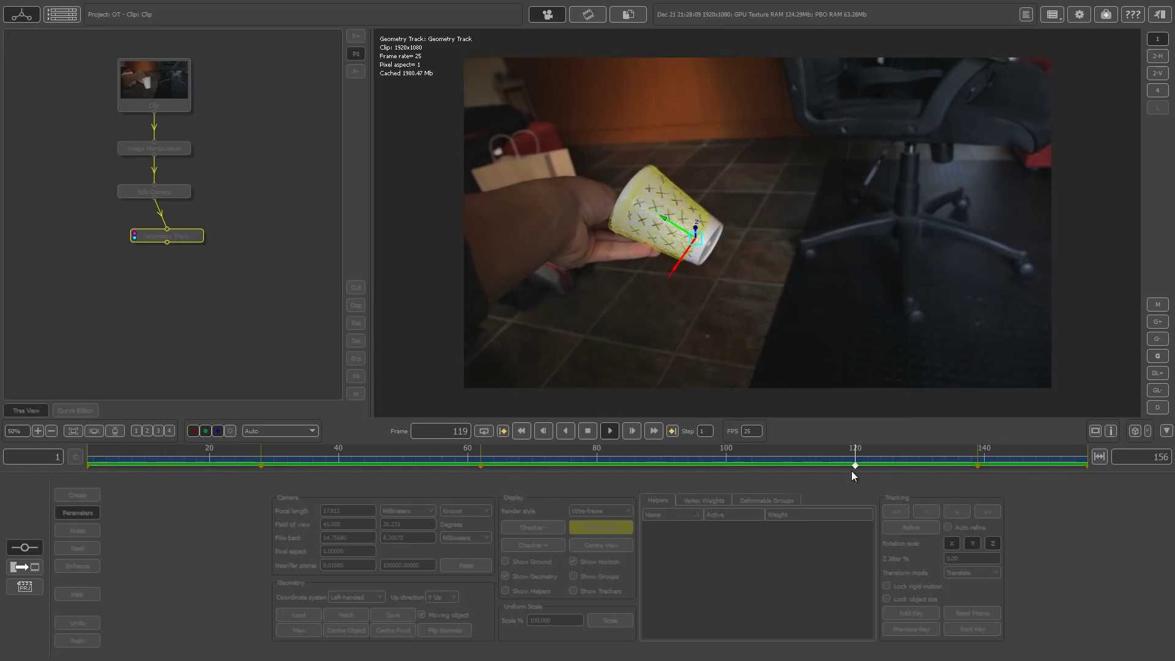
left_click_drag(851, 471, 40, 464)
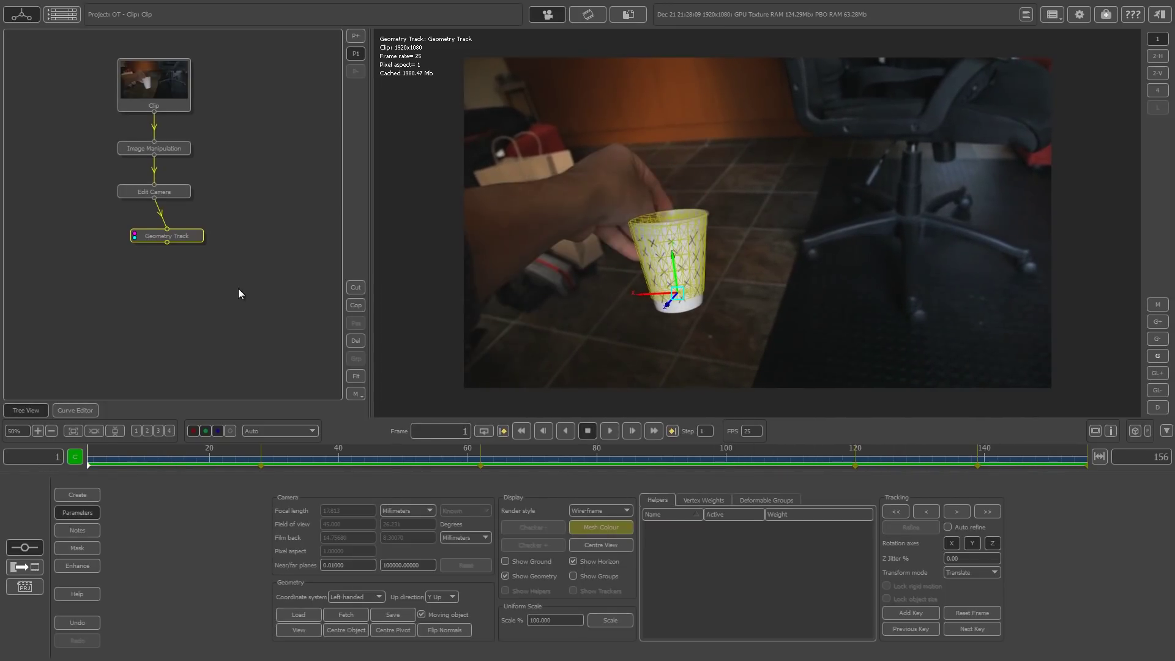
Align the Geometry Track node under Edit Camera, add an Export node after it, and open its settings
left_click_drag(184, 236, 169, 236)
right_click(168, 235)
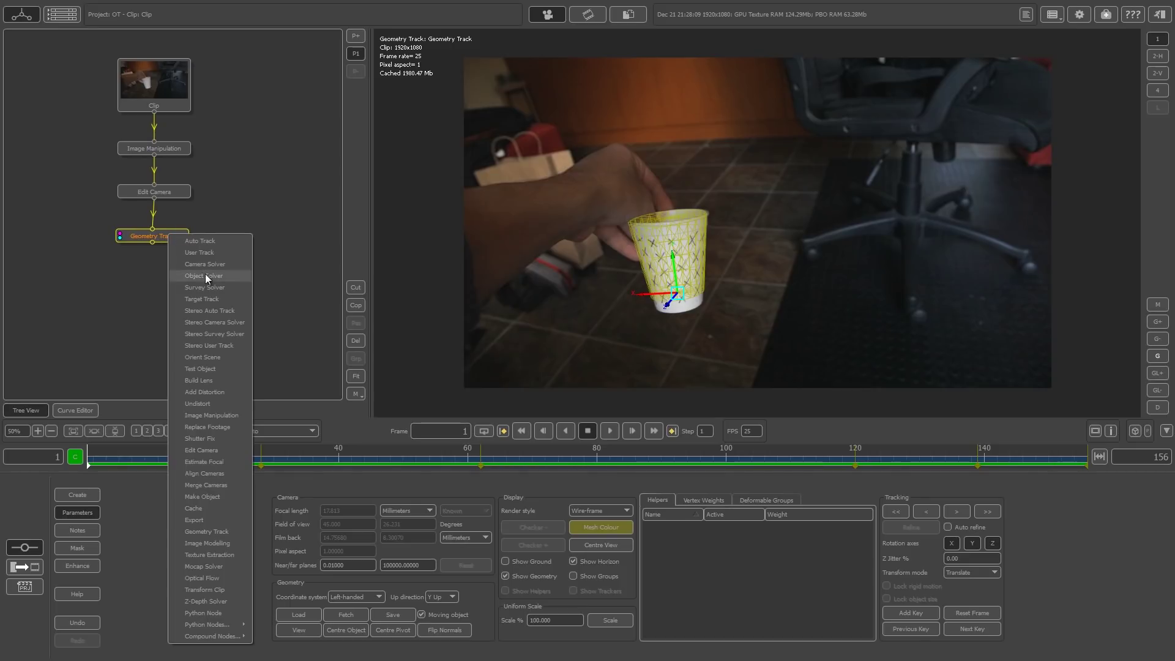
left_click(197, 519)
left_click(163, 280)
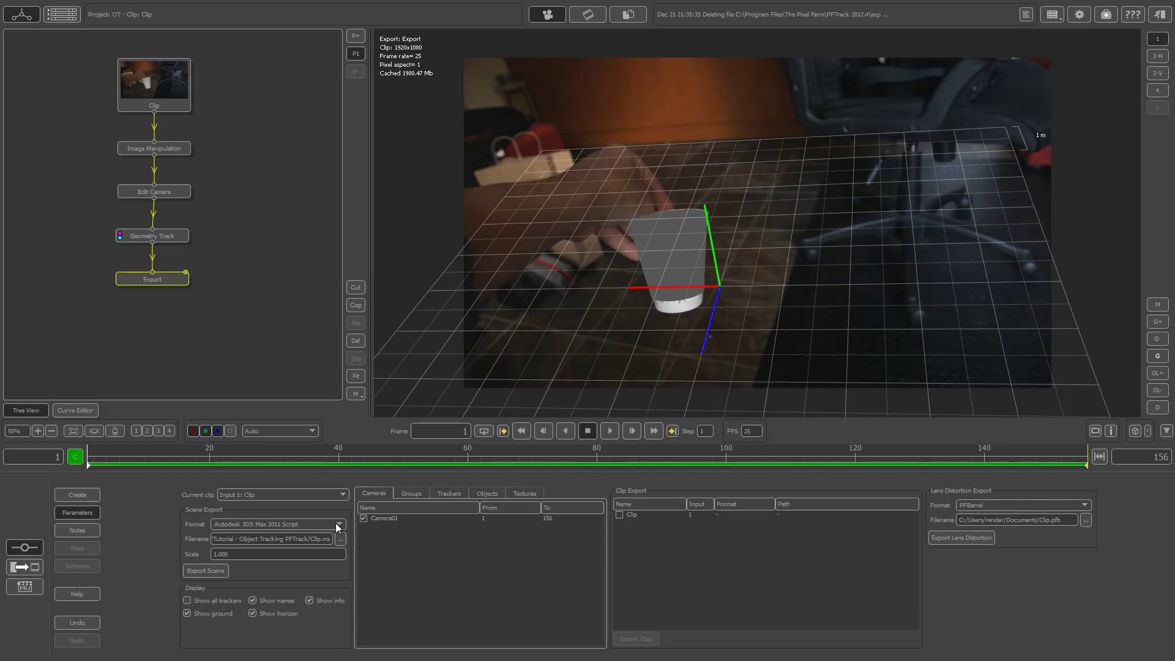
Export the scene in Autodesk 3DS Max 2011 Script format with the file renamed Clip2
left_click(310, 524)
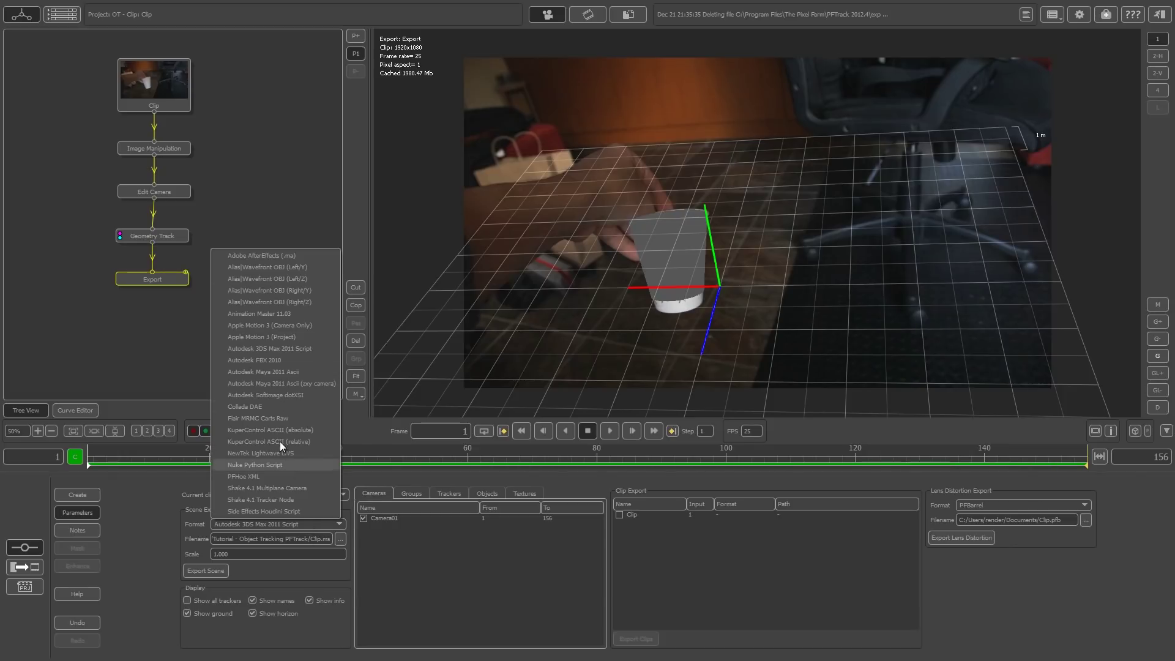
left_click(142, 362)
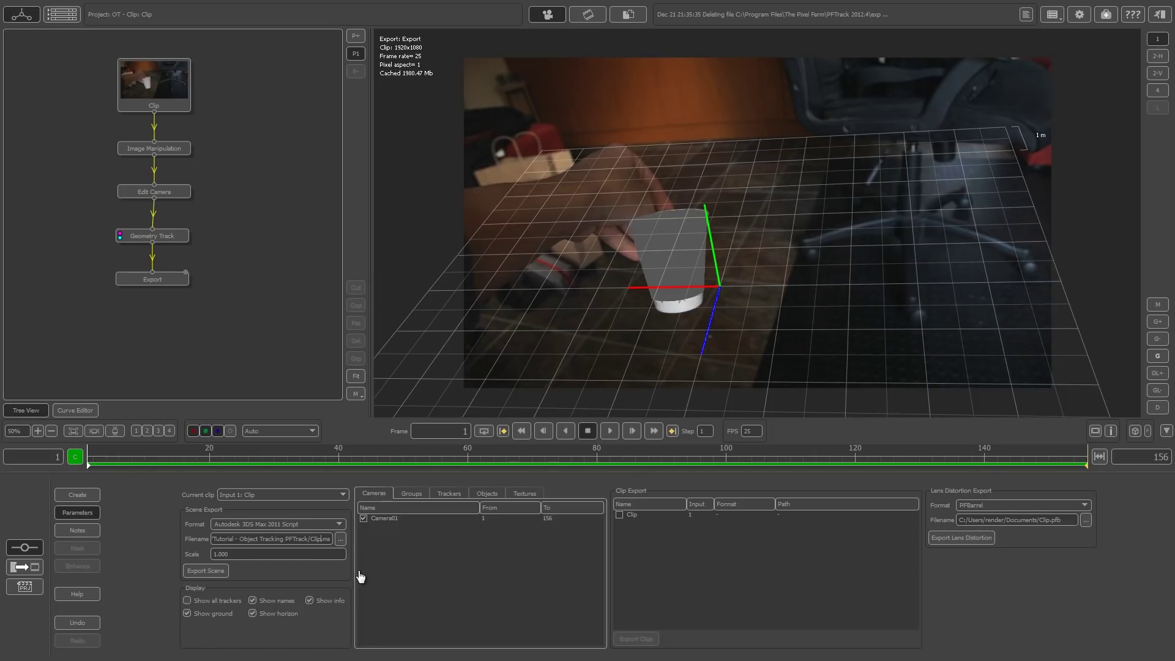
type("2")
left_click(202, 571)
left_click(592, 341)
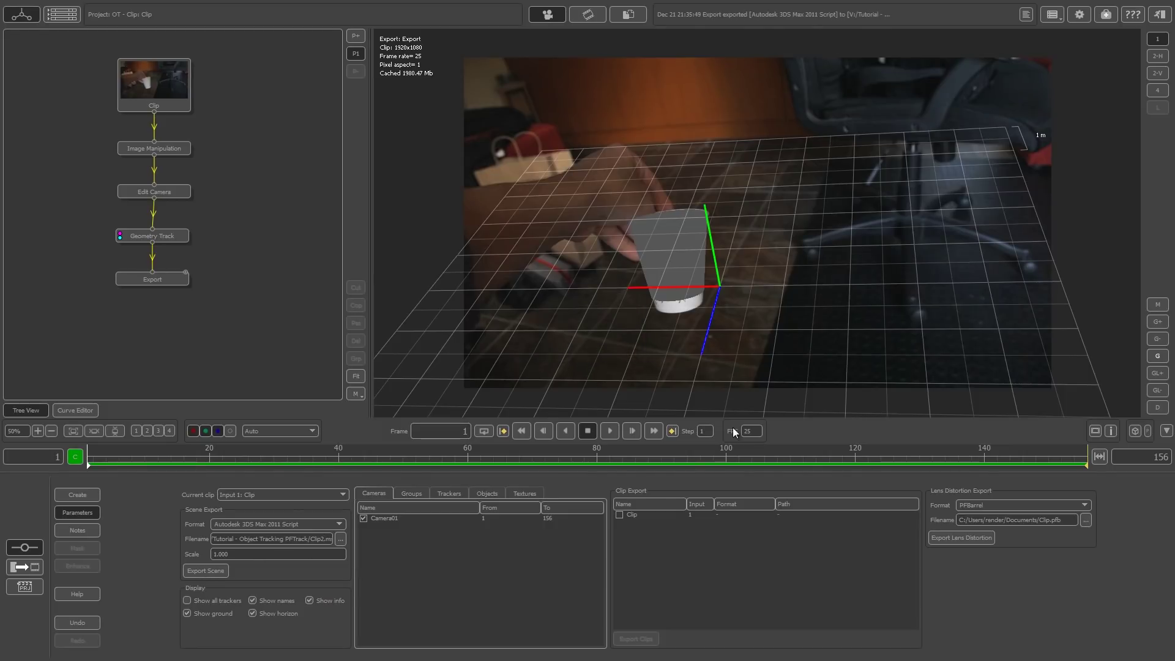